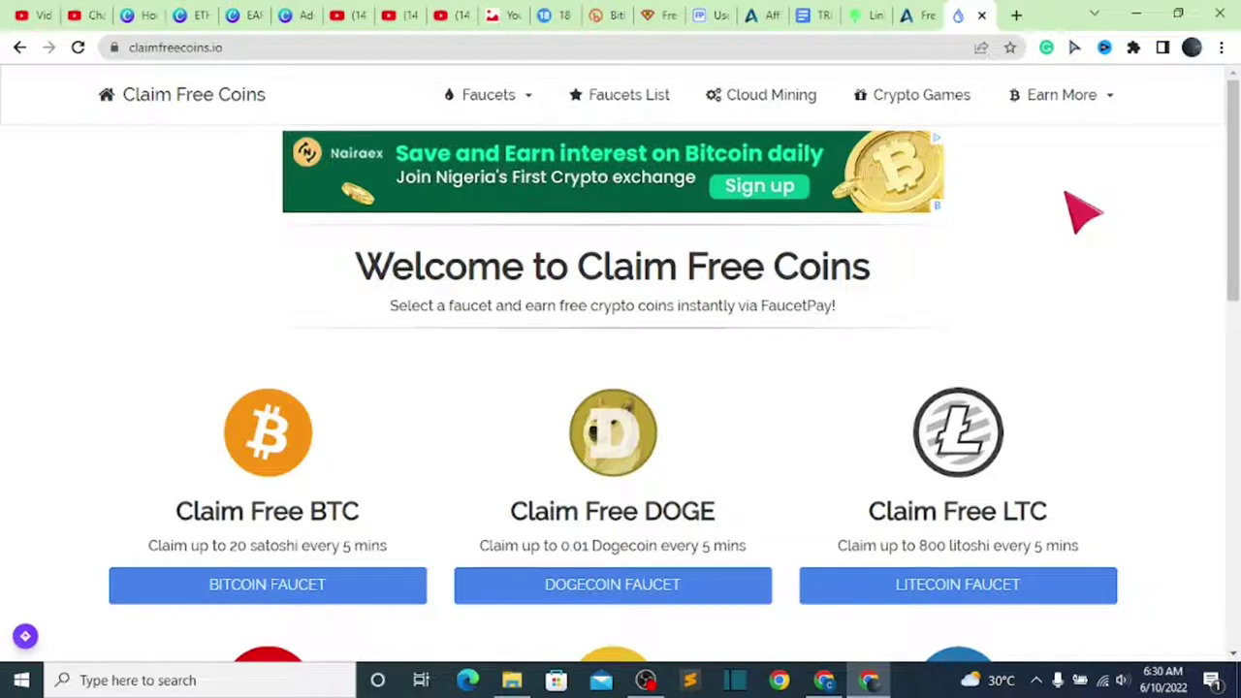
Browse the faucet list, close the A-Crypto Affiliate tab and switch to FaucetPay
{"action": "middle_click", "coordinate": [1065, 192]}
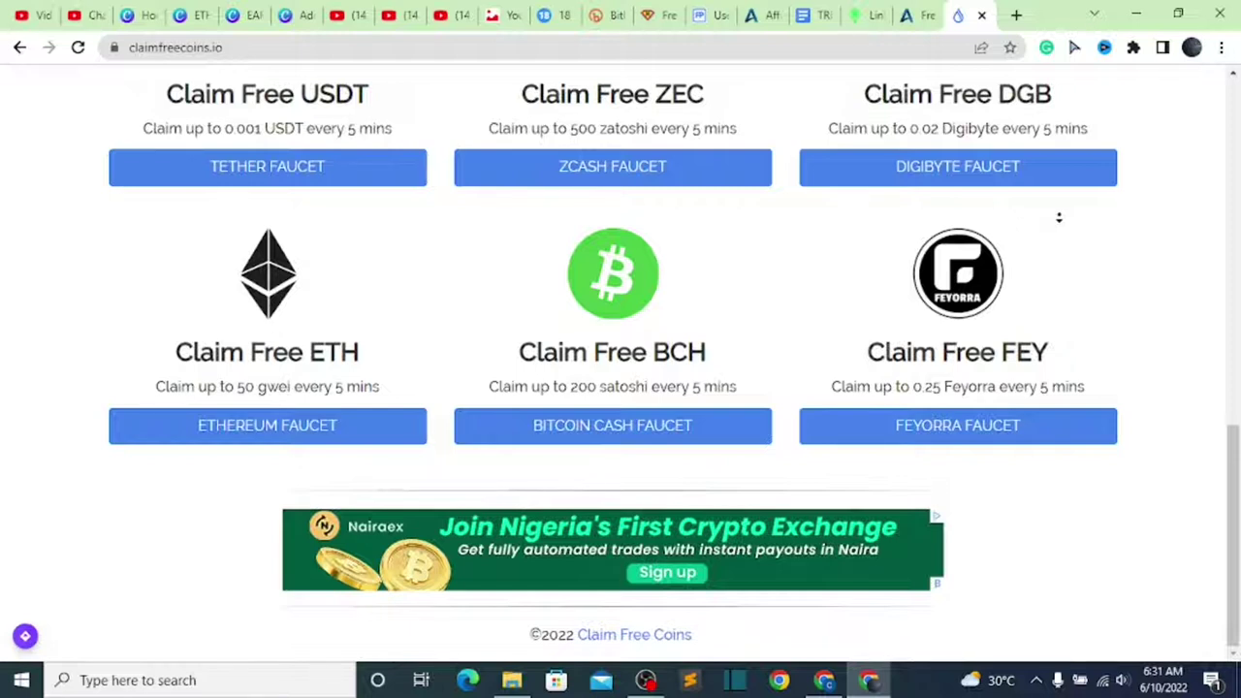
{"action": "left_click", "coordinate": [1066, 231]}
{"action": "left_click", "coordinate": [762, 17]}
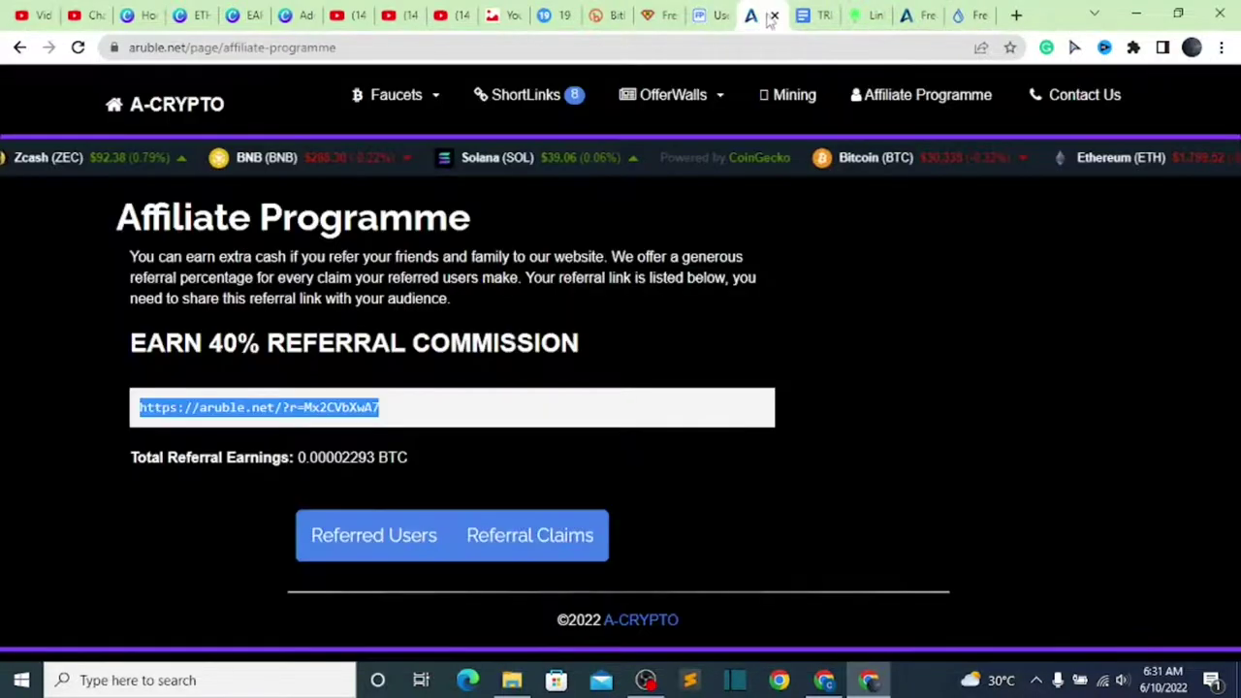
{"action": "left_click", "coordinate": [775, 15]}
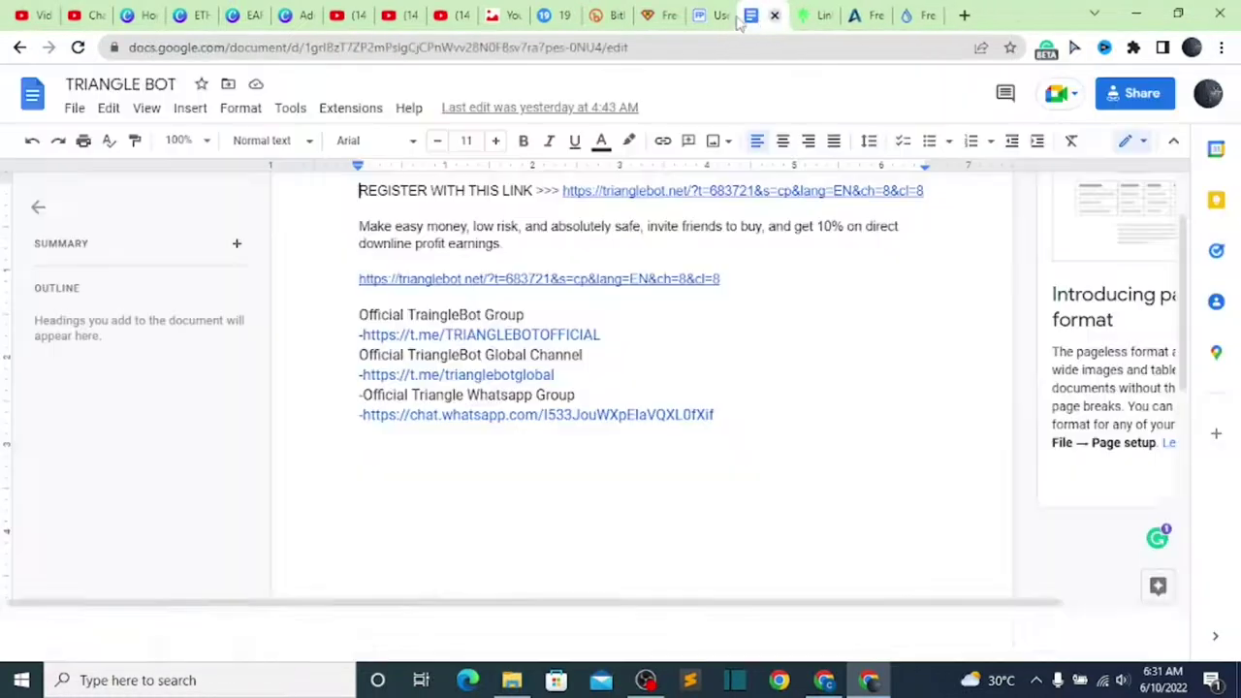
{"action": "left_click", "coordinate": [717, 17]}
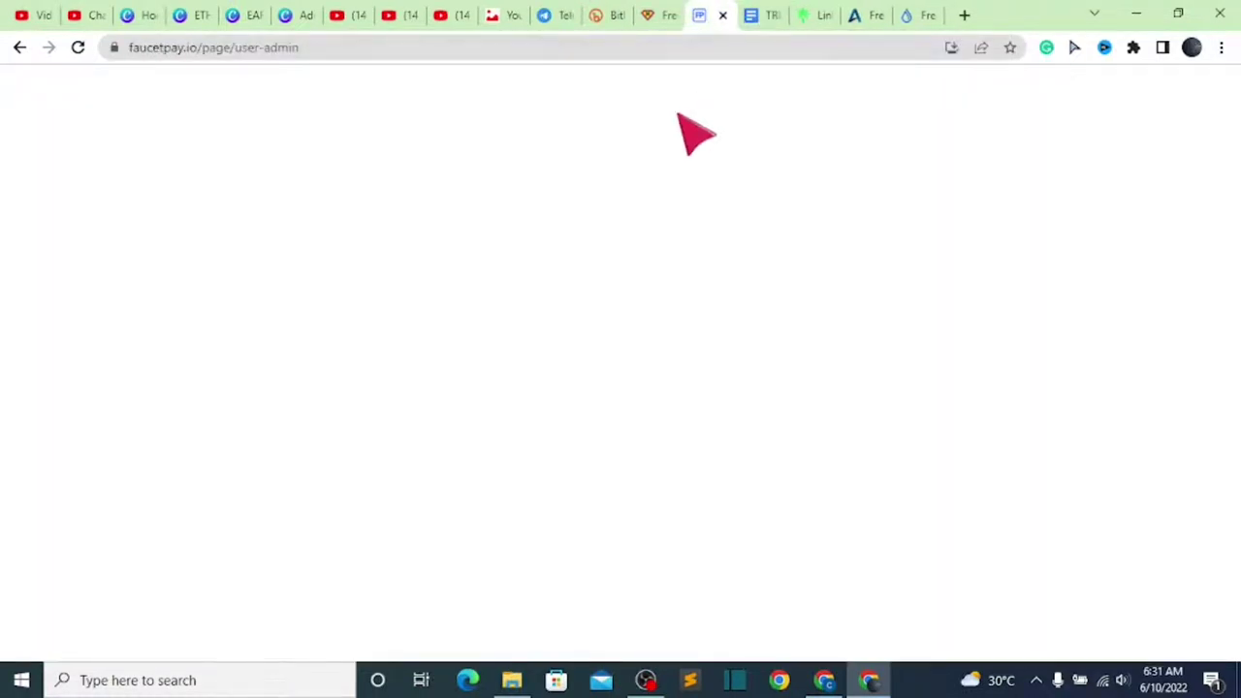
{"action": "scroll", "coordinate": [296, 318], "scroll_direction": "down", "scroll_amount": 2}
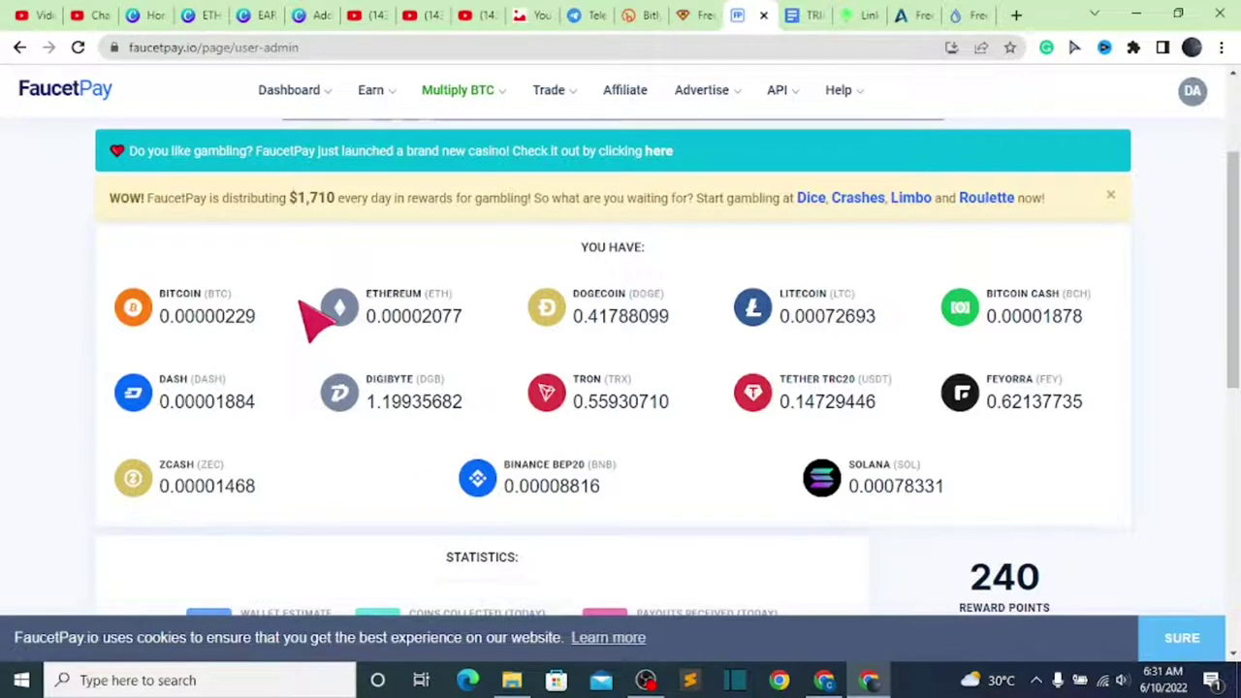
{"action": "scroll", "coordinate": [301, 302], "scroll_direction": "down", "scroll_amount": 3}
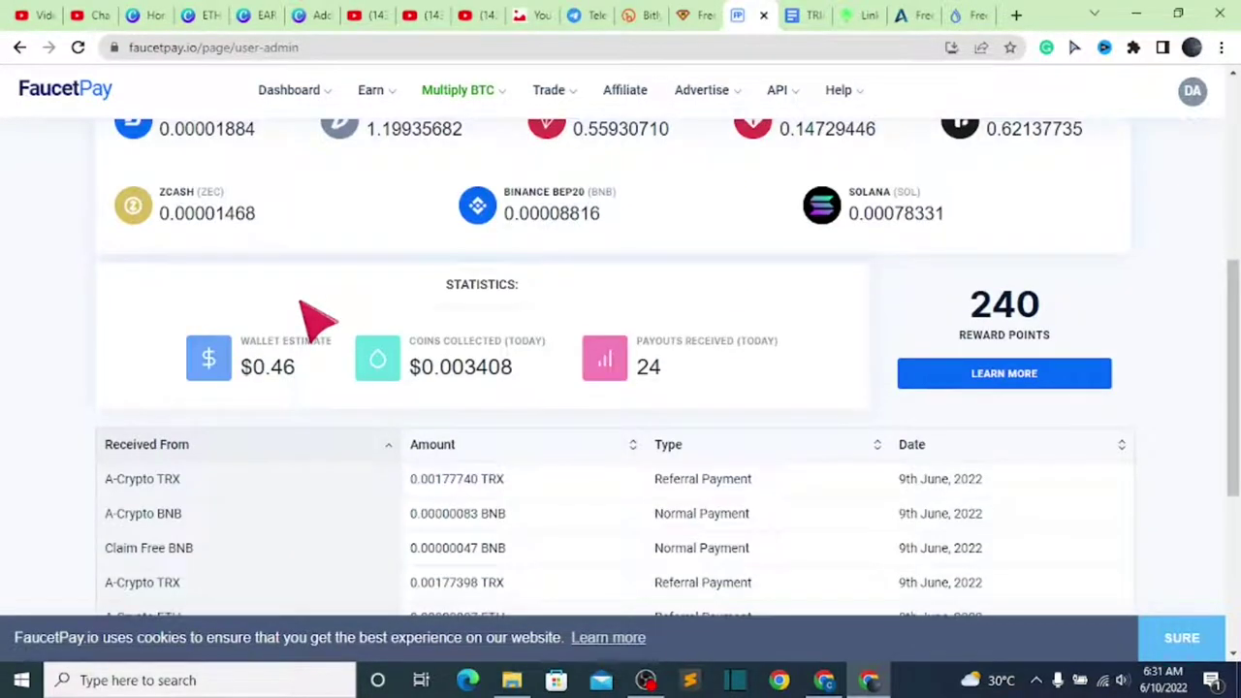
{"action": "scroll", "coordinate": [320, 315], "scroll_direction": "up", "scroll_amount": 5}
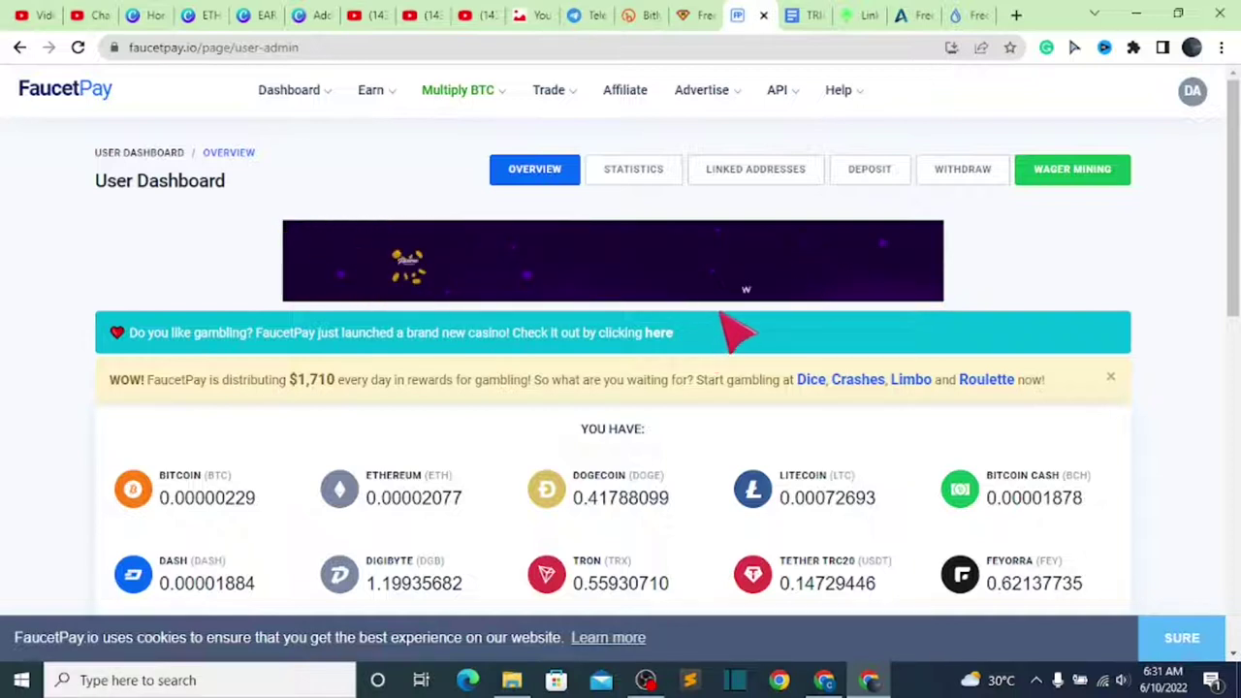
Copy the wallet address labelled 'trust wallet add' from the Linked Addresses list
{"action": "left_click", "coordinate": [752, 173]}
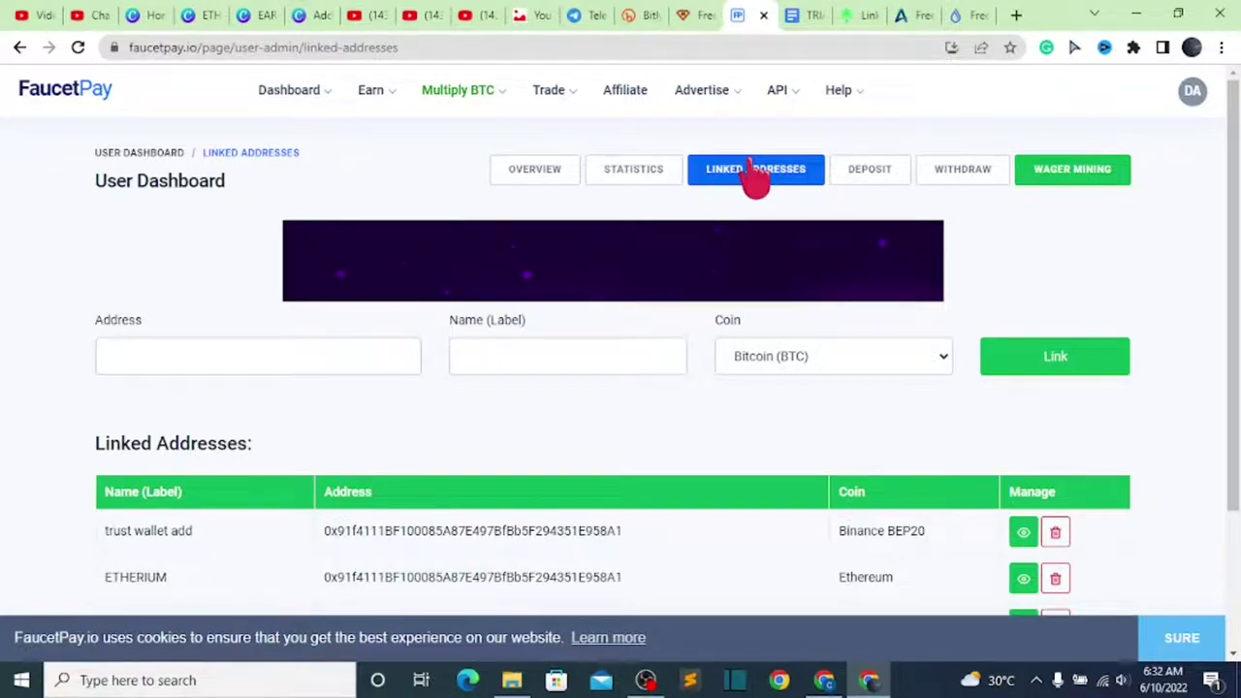
{"action": "scroll", "coordinate": [703, 237], "scroll_direction": "down", "scroll_amount": 2}
{"action": "double_click", "coordinate": [472, 342]}
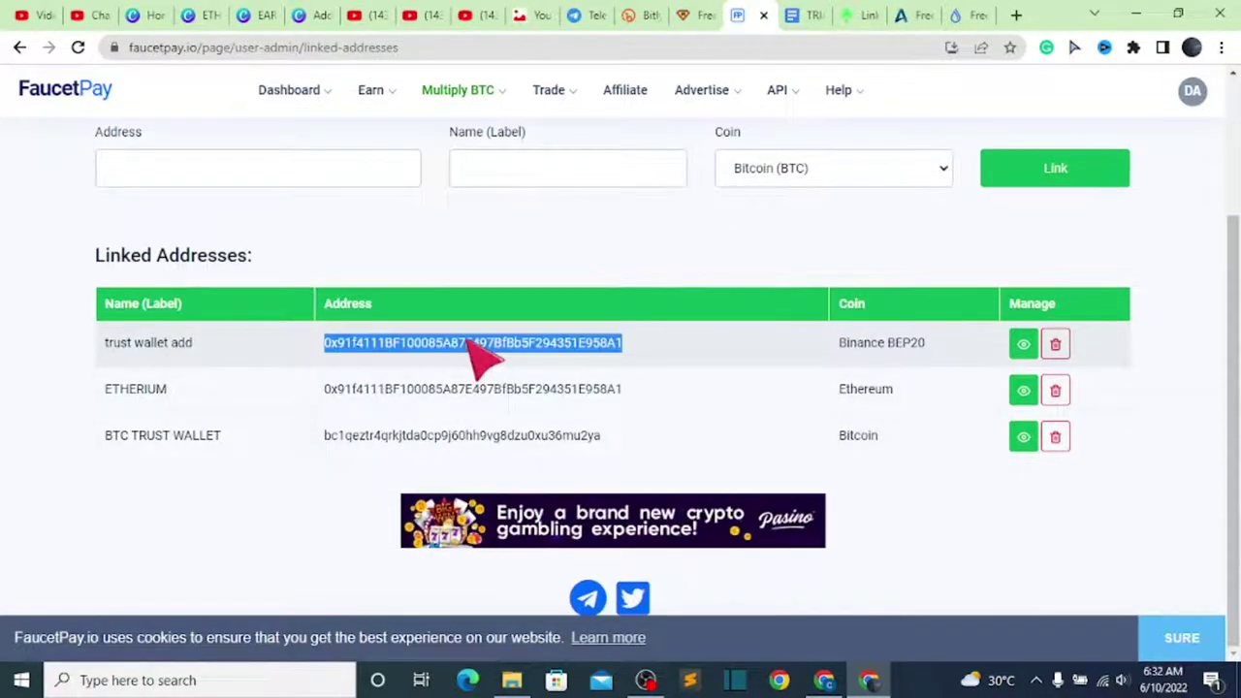
{"action": "right_click", "coordinate": [470, 342]}
{"action": "left_click", "coordinate": [524, 355]}
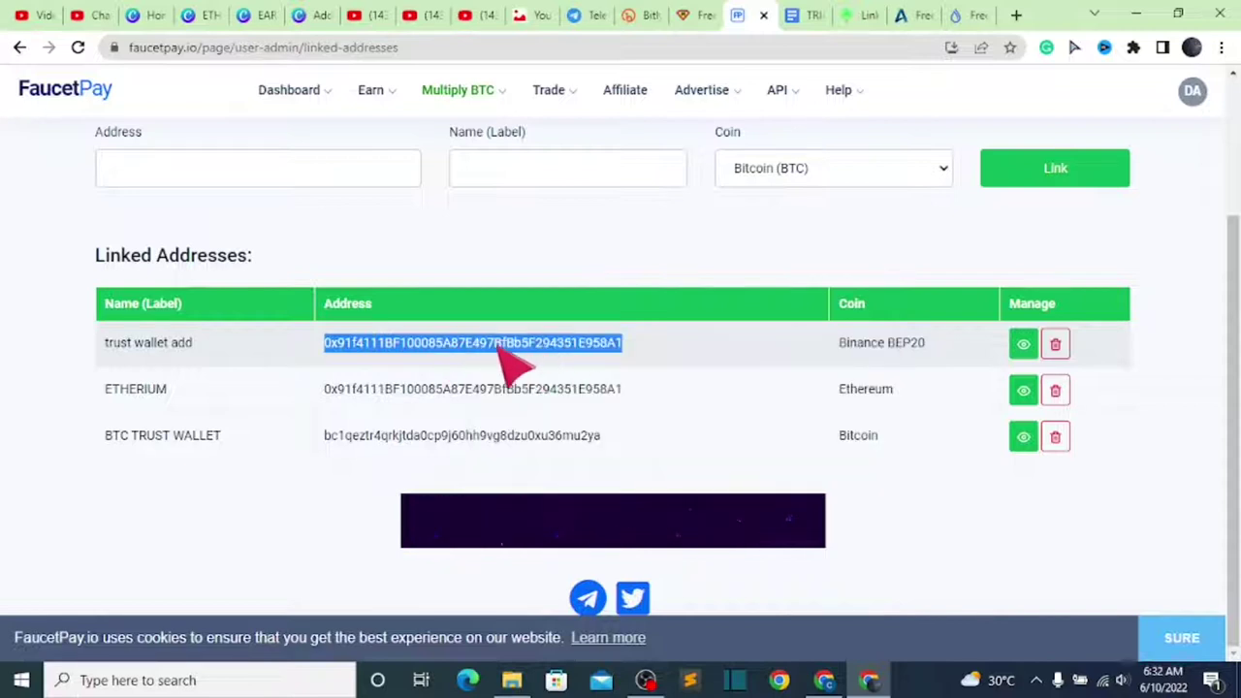
{"action": "scroll", "coordinate": [436, 441], "scroll_direction": "up", "scroll_amount": 2}
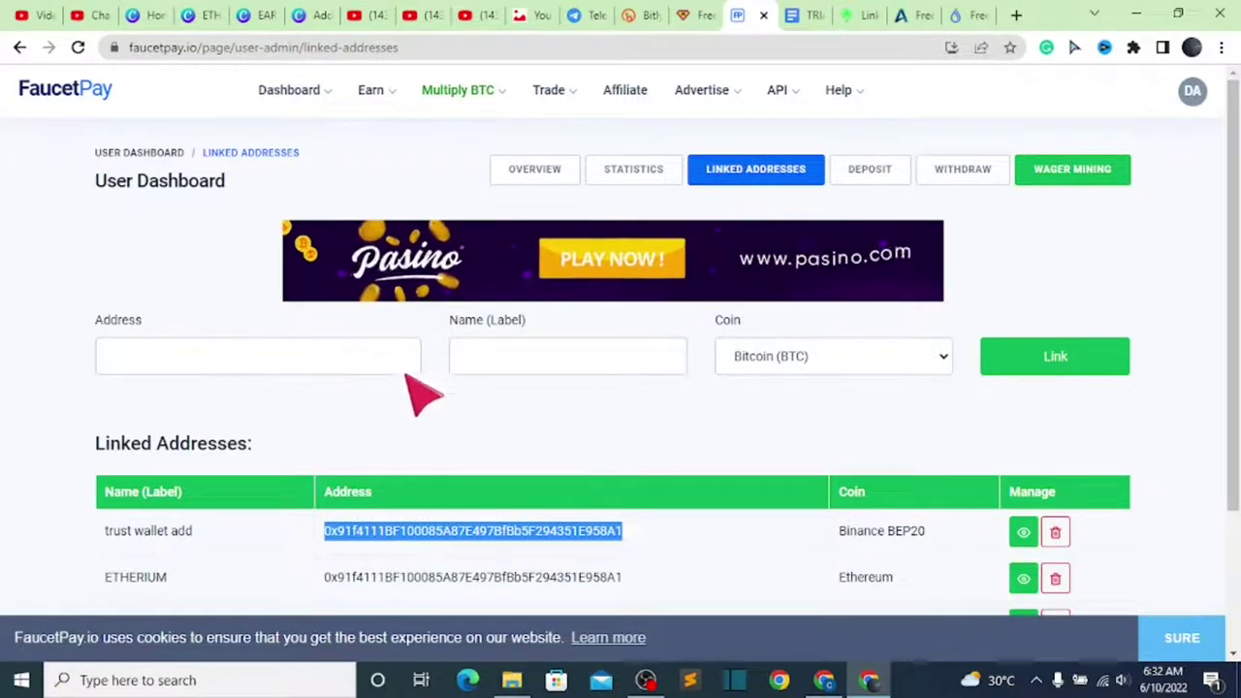
Fill the link form with the pasted address, label 'trust wallet address eth' and coin Ethereum (ETH)
{"action": "right_click", "coordinate": [369, 371]}
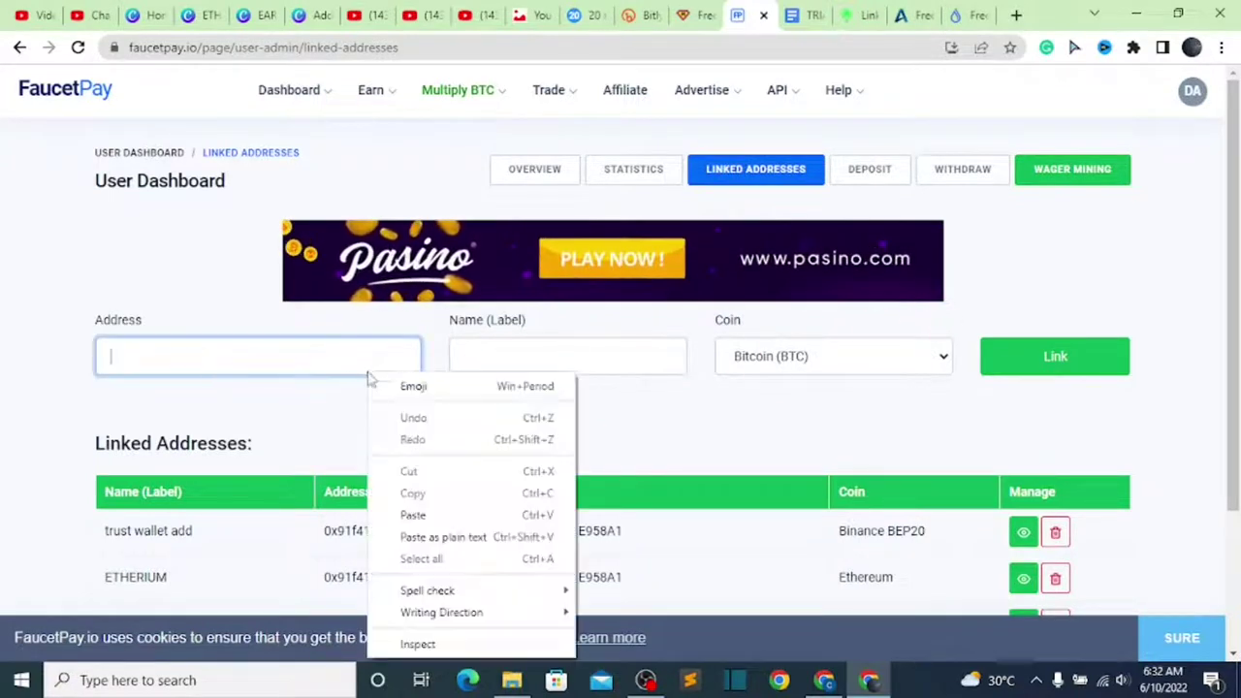
{"action": "left_click", "coordinate": [435, 516]}
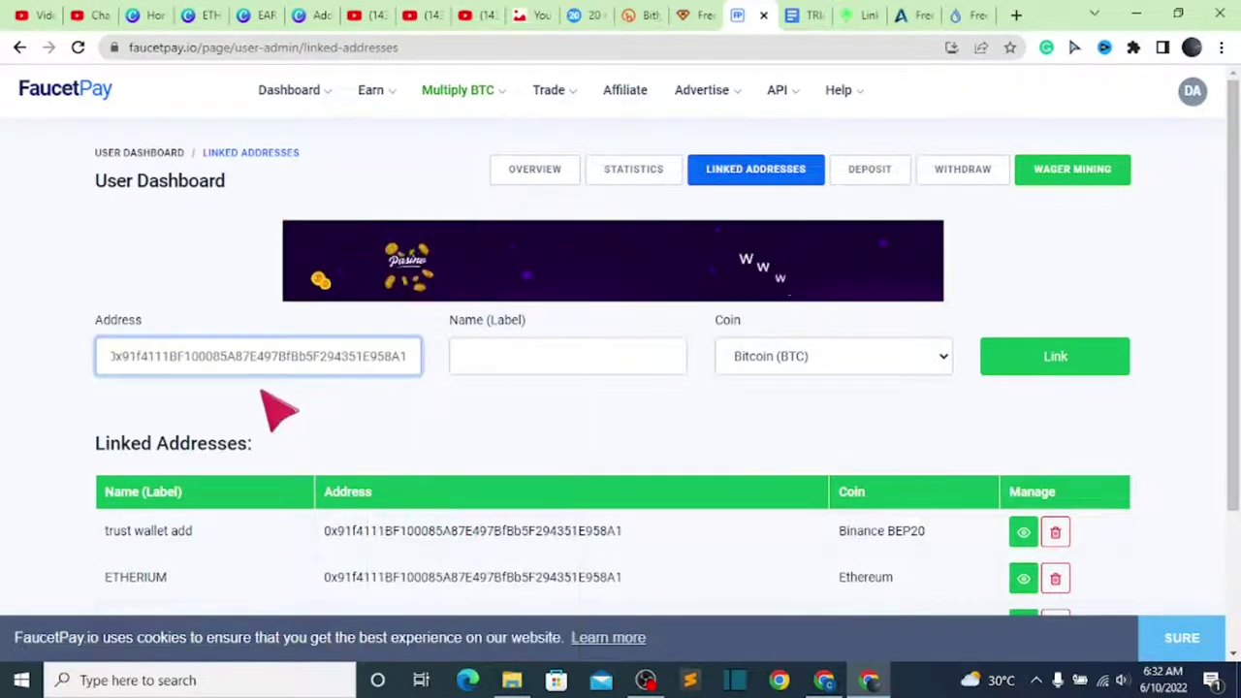
{"action": "left_click", "coordinate": [525, 361]}
{"action": "left_click", "coordinate": [562, 404]}
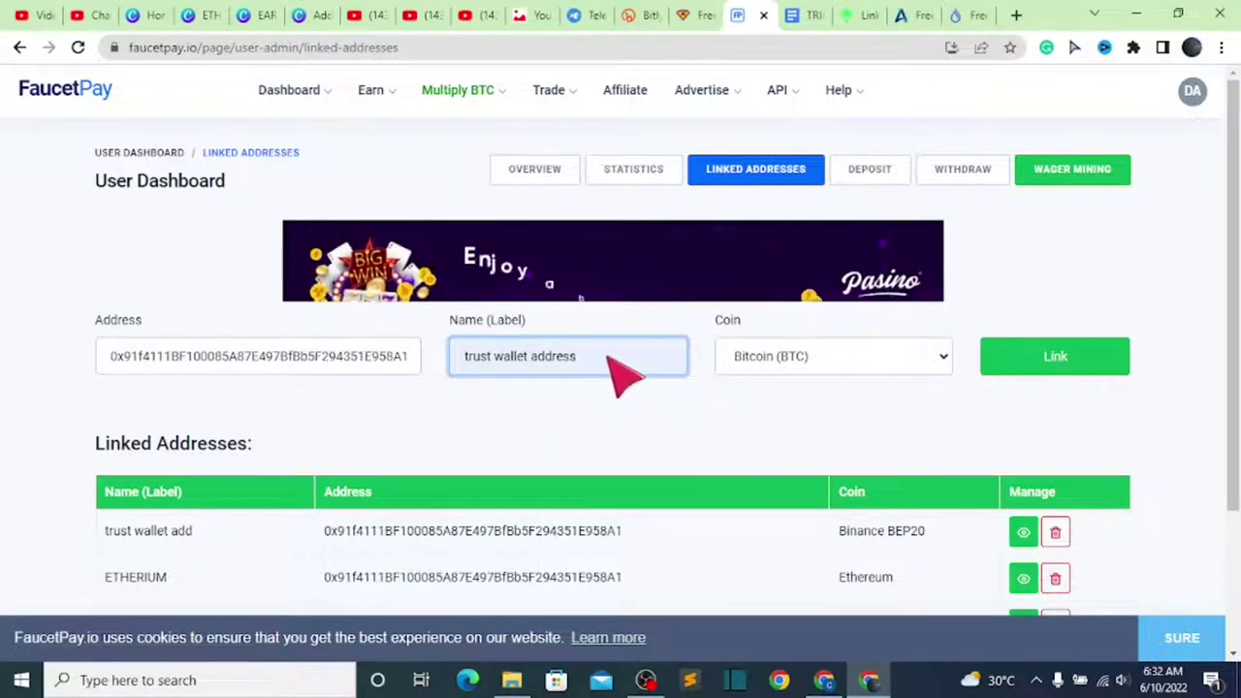
{"action": "type", "text": "eth"}
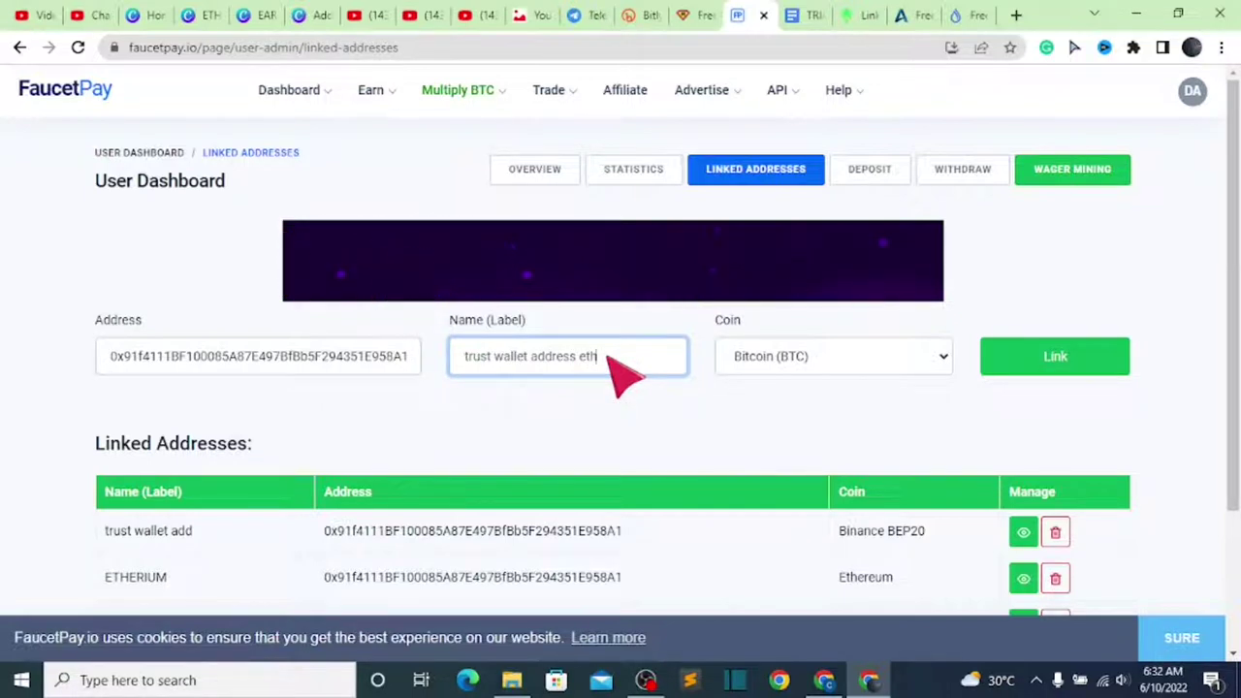
{"action": "left_click", "coordinate": [797, 368]}
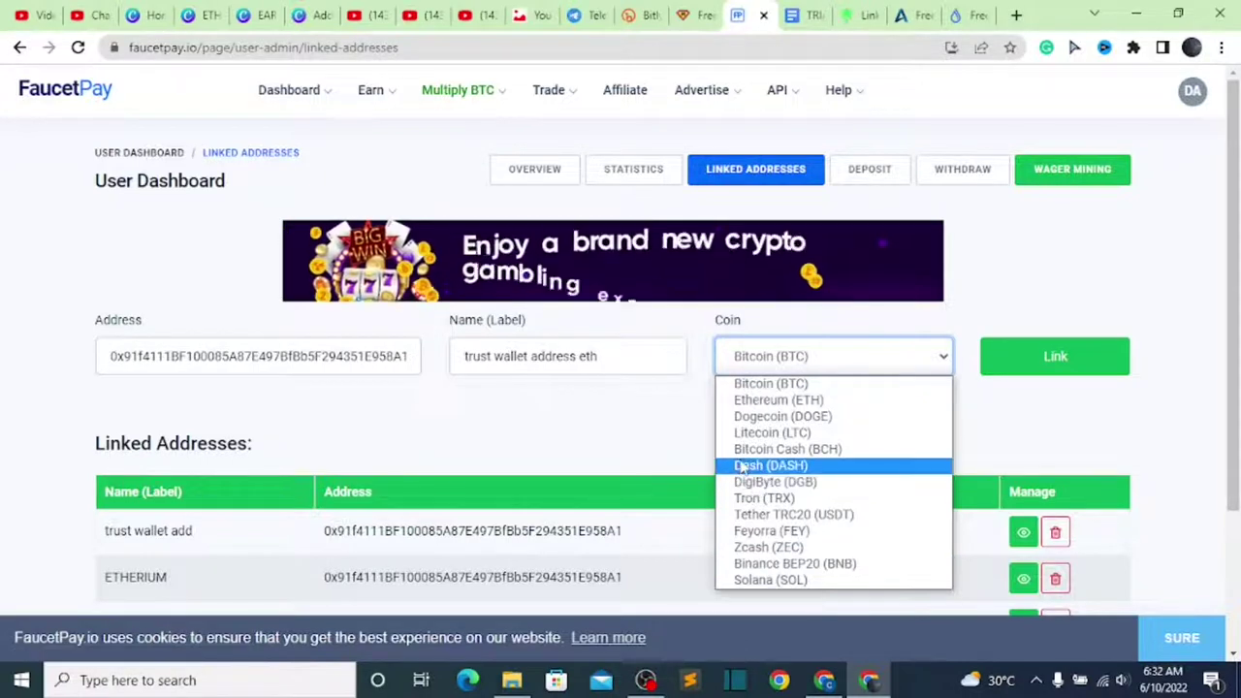
{"action": "left_click", "coordinate": [787, 400]}
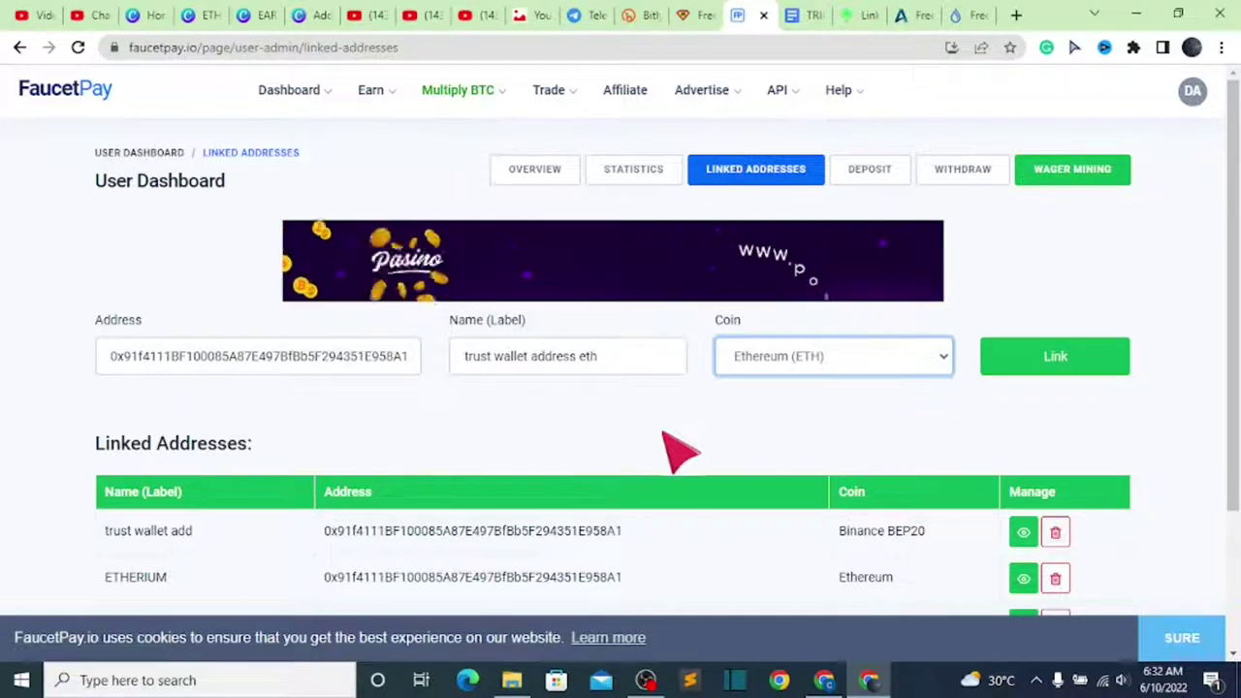
Copy the wallet address from the form's Address field
{"action": "double_click", "coordinate": [329, 363]}
{"action": "right_click", "coordinate": [330, 364]}
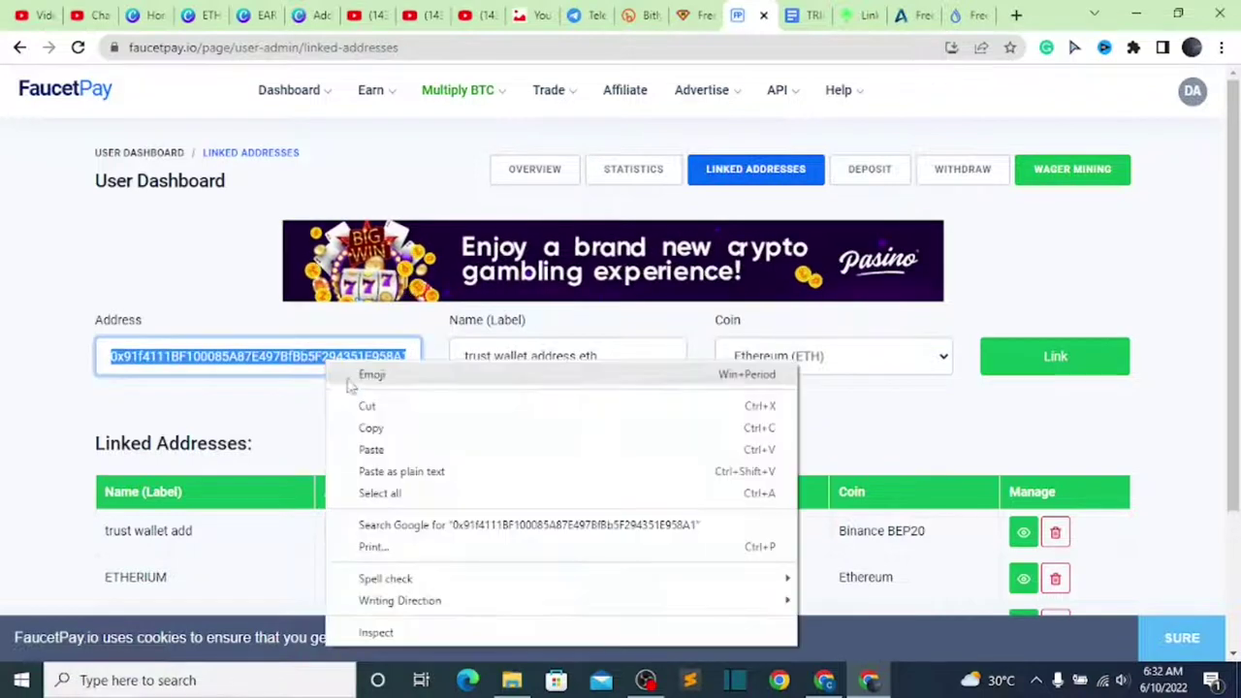
{"action": "left_click", "coordinate": [379, 428]}
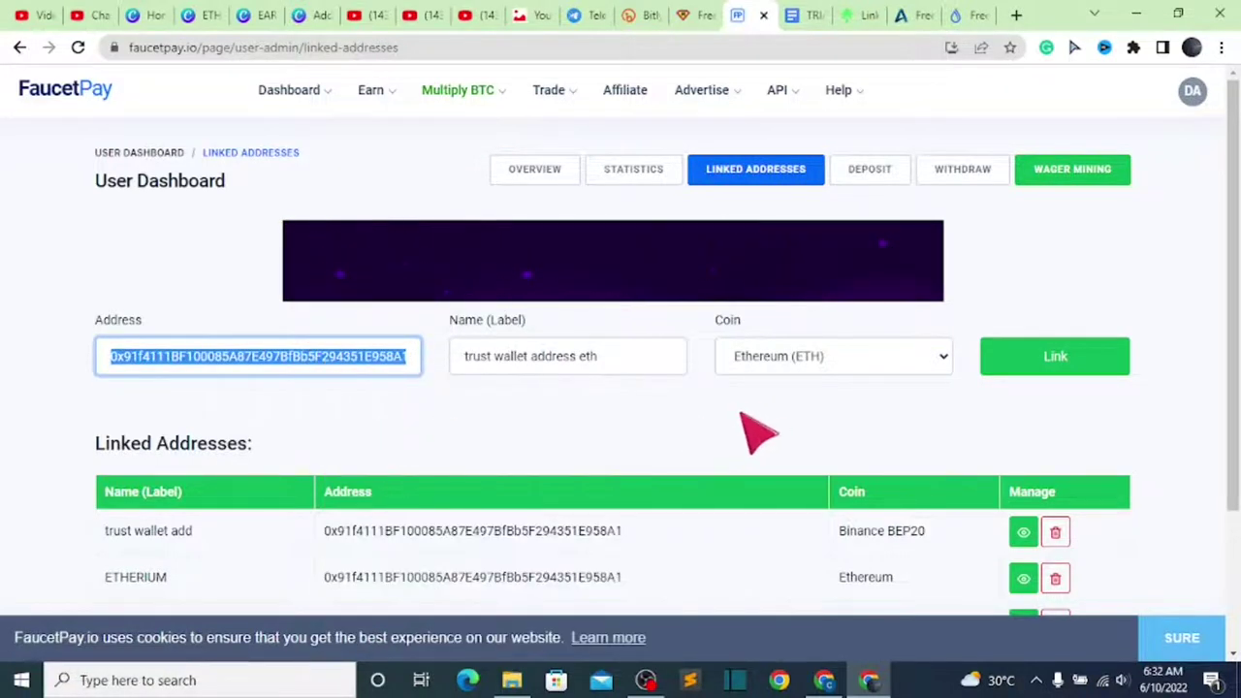
Open FaucetPay's Deposit page and scroll through the per-coin deposit addresses
{"action": "left_click", "coordinate": [886, 175]}
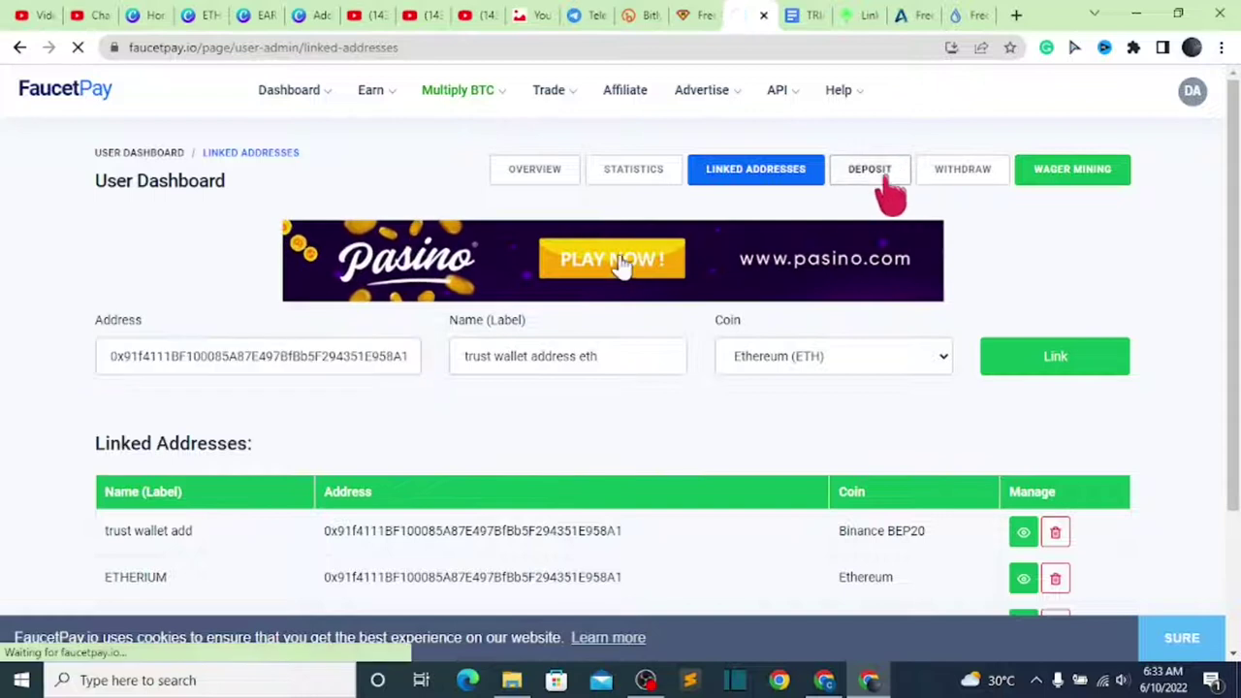
{"action": "scroll", "coordinate": [860, 347], "scroll_direction": "down", "scroll_amount": 2}
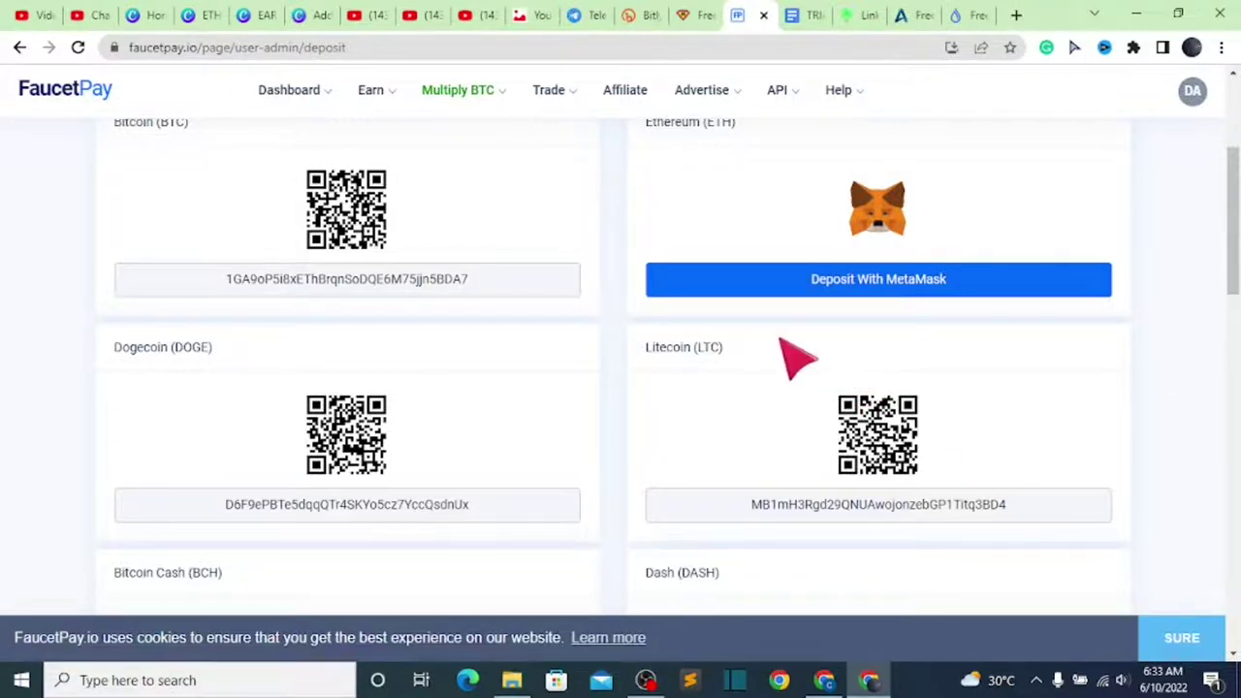
{"action": "scroll", "coordinate": [798, 355], "scroll_direction": "up", "scroll_amount": 3}
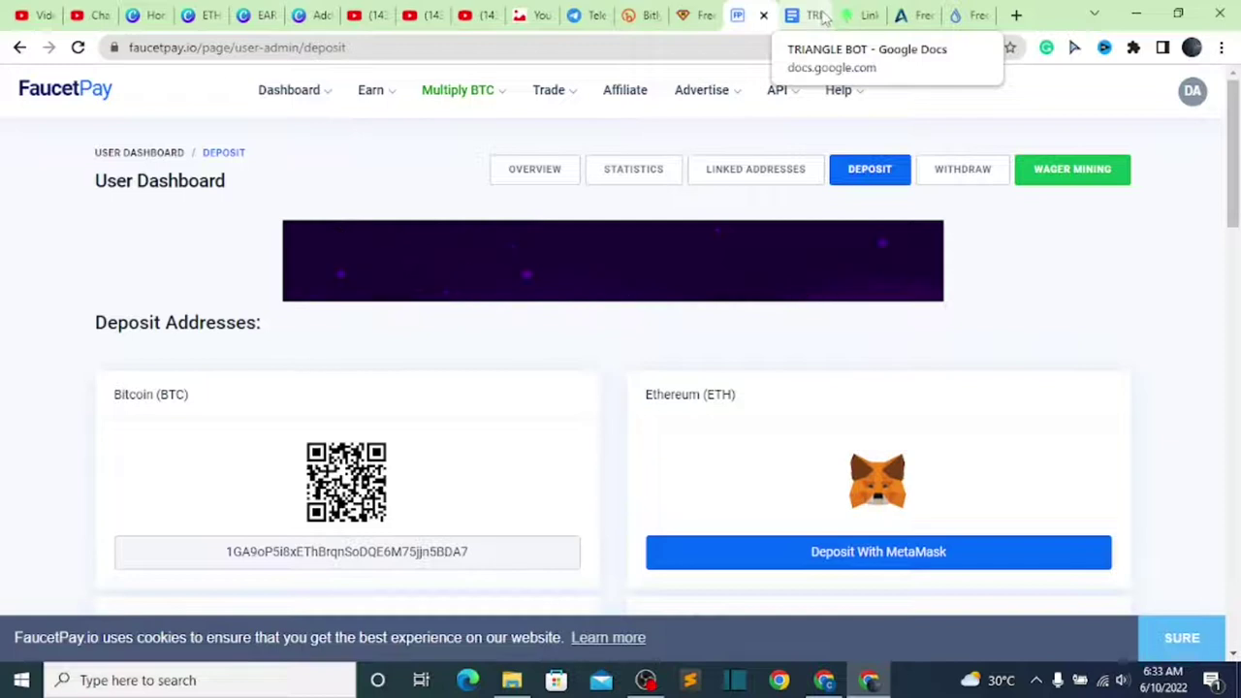
Open the Claim Free Coins Ethereum faucet and paste the wallet address into its address box
{"action": "left_click", "coordinate": [979, 10]}
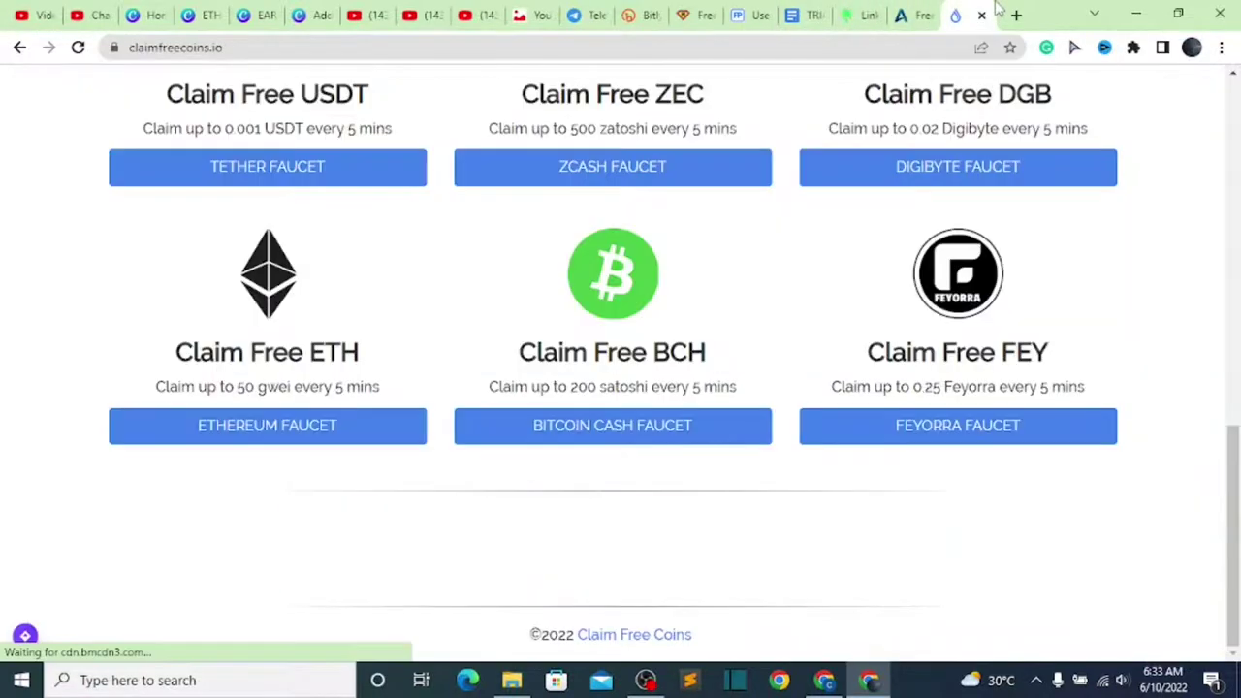
{"action": "left_click", "coordinate": [328, 433]}
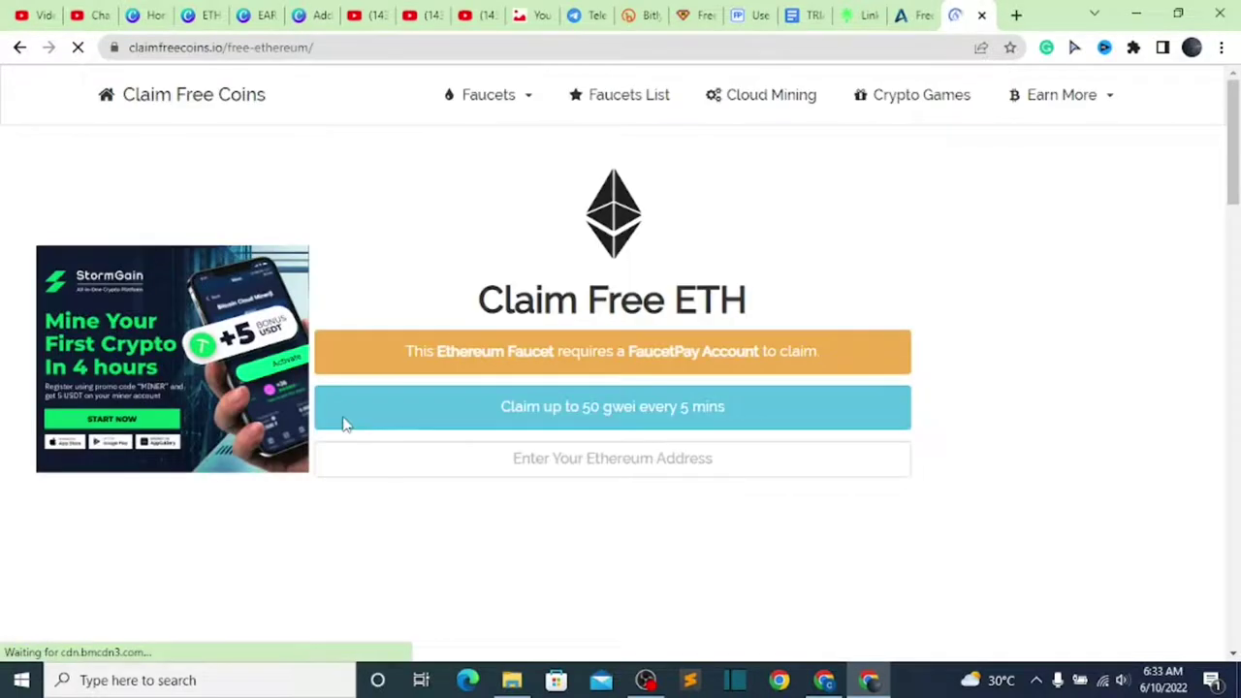
{"action": "scroll", "coordinate": [685, 344], "scroll_direction": "down", "scroll_amount": 3}
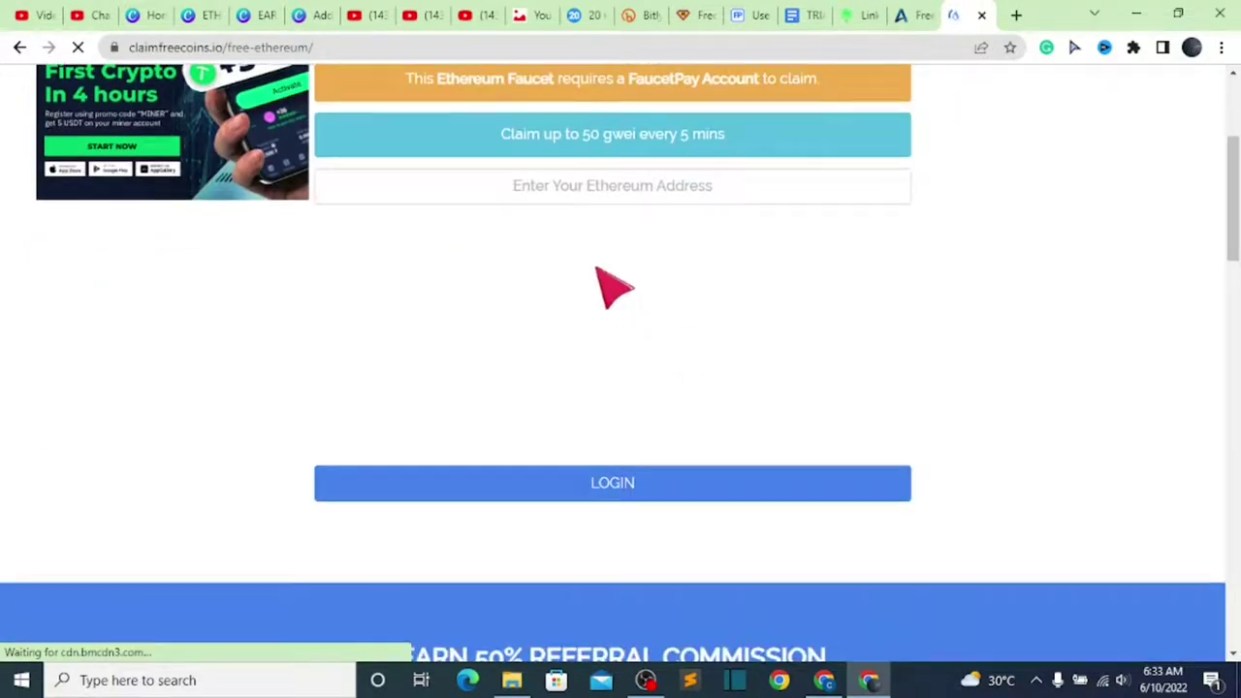
{"action": "right_click", "coordinate": [595, 184]}
{"action": "left_click", "coordinate": [682, 328]}
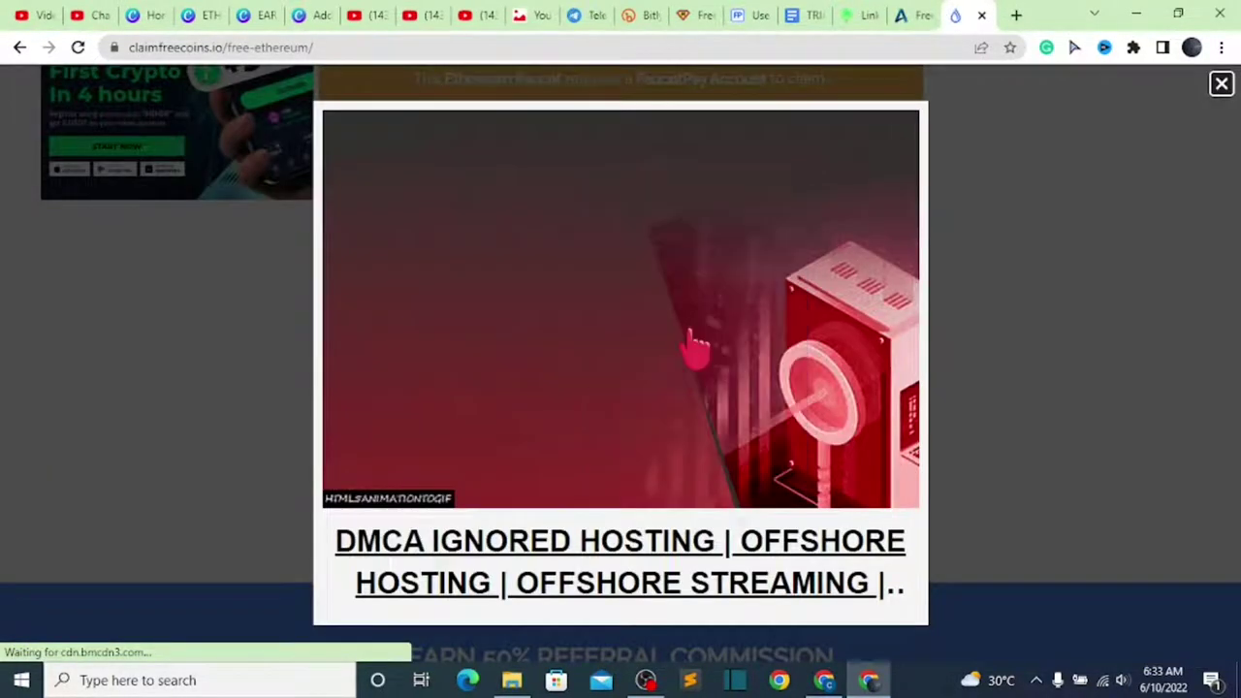
Log in to the ETH faucet, dismissing ads, and continue to the claim captcha
{"action": "left_click", "coordinate": [1222, 84]}
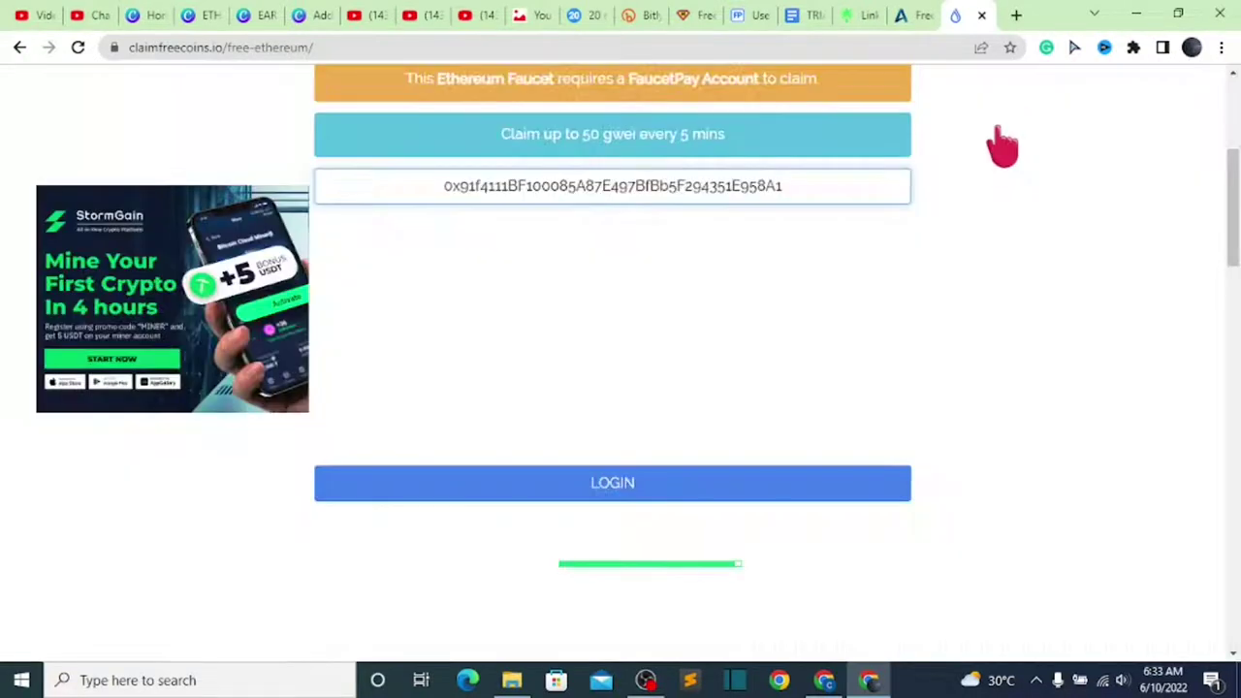
{"action": "left_click", "coordinate": [629, 475]}
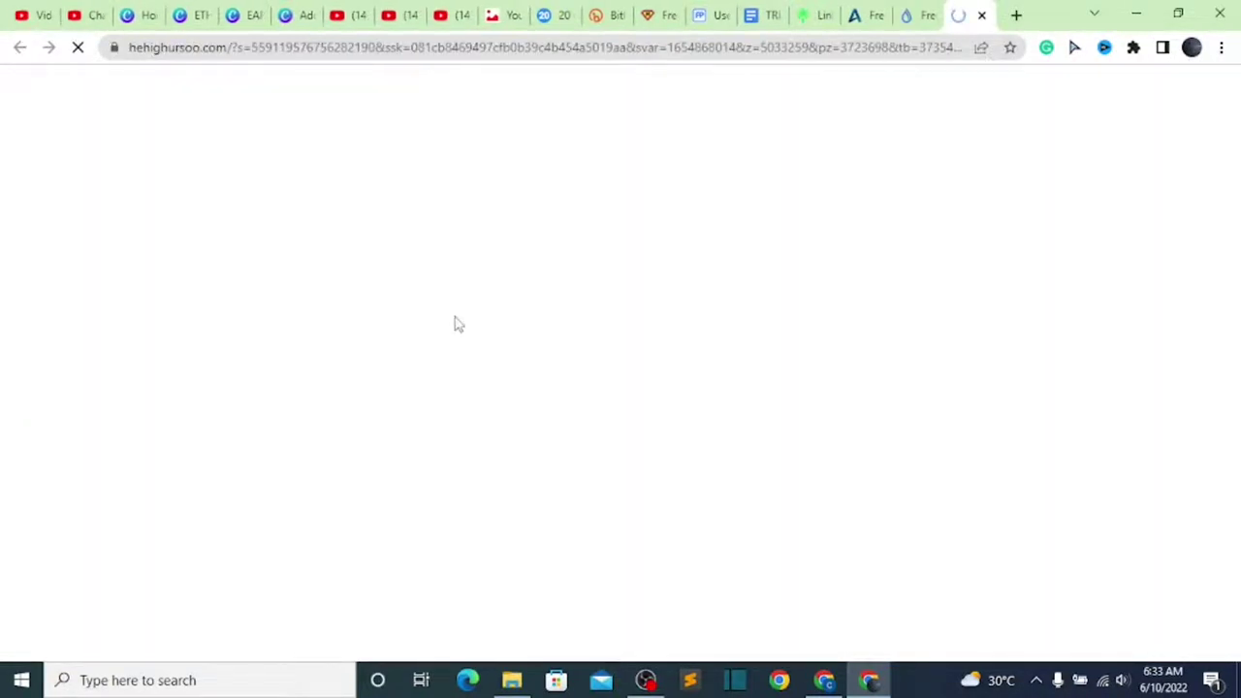
{"action": "left_click", "coordinate": [981, 15]}
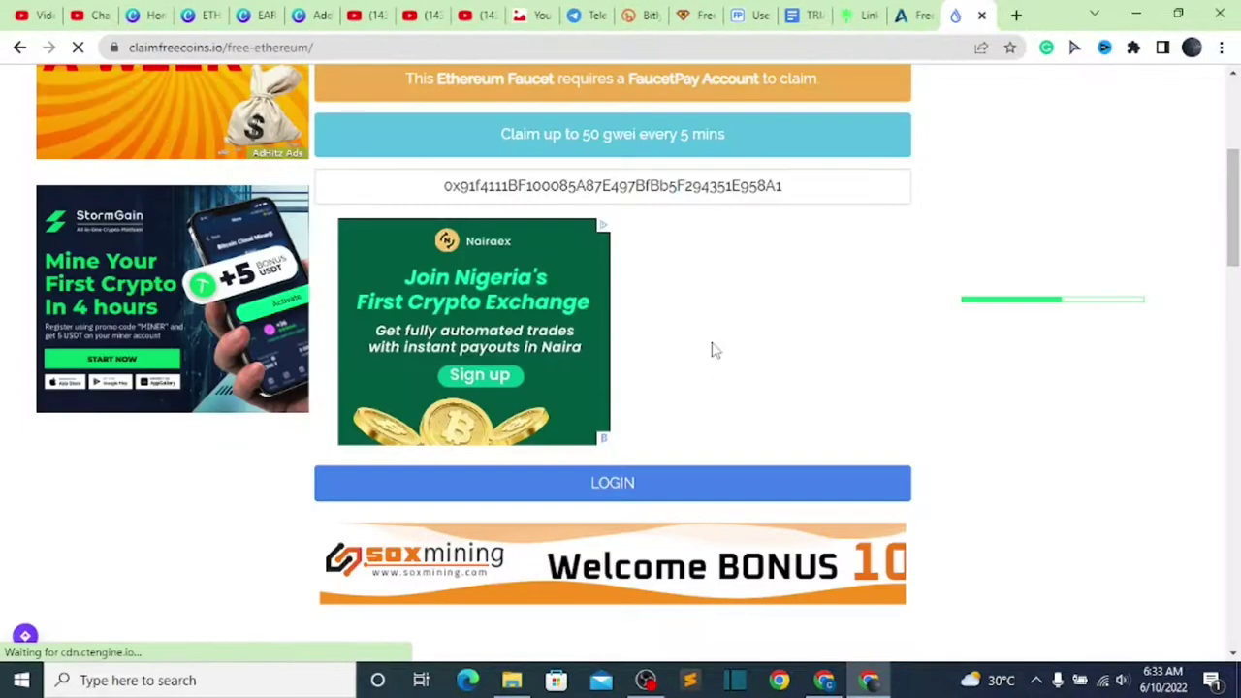
{"action": "left_click", "coordinate": [728, 485]}
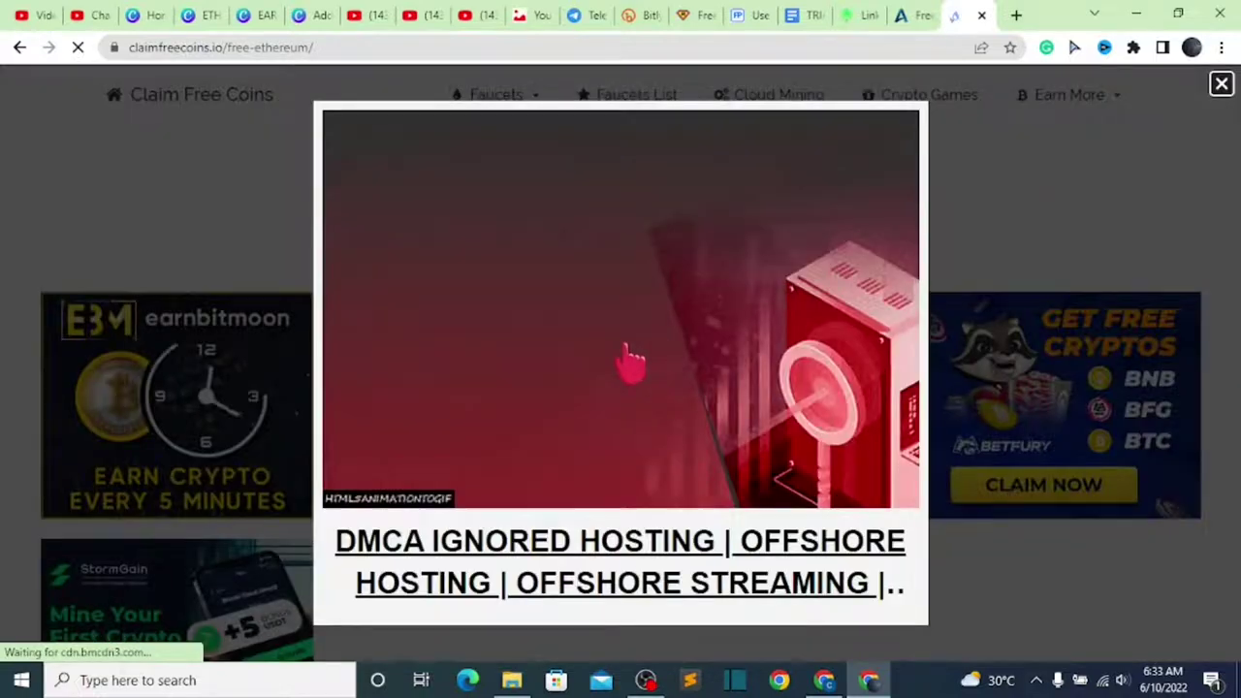
{"action": "left_click", "coordinate": [1220, 84]}
{"action": "scroll", "coordinate": [750, 310], "scroll_direction": "down", "scroll_amount": 5}
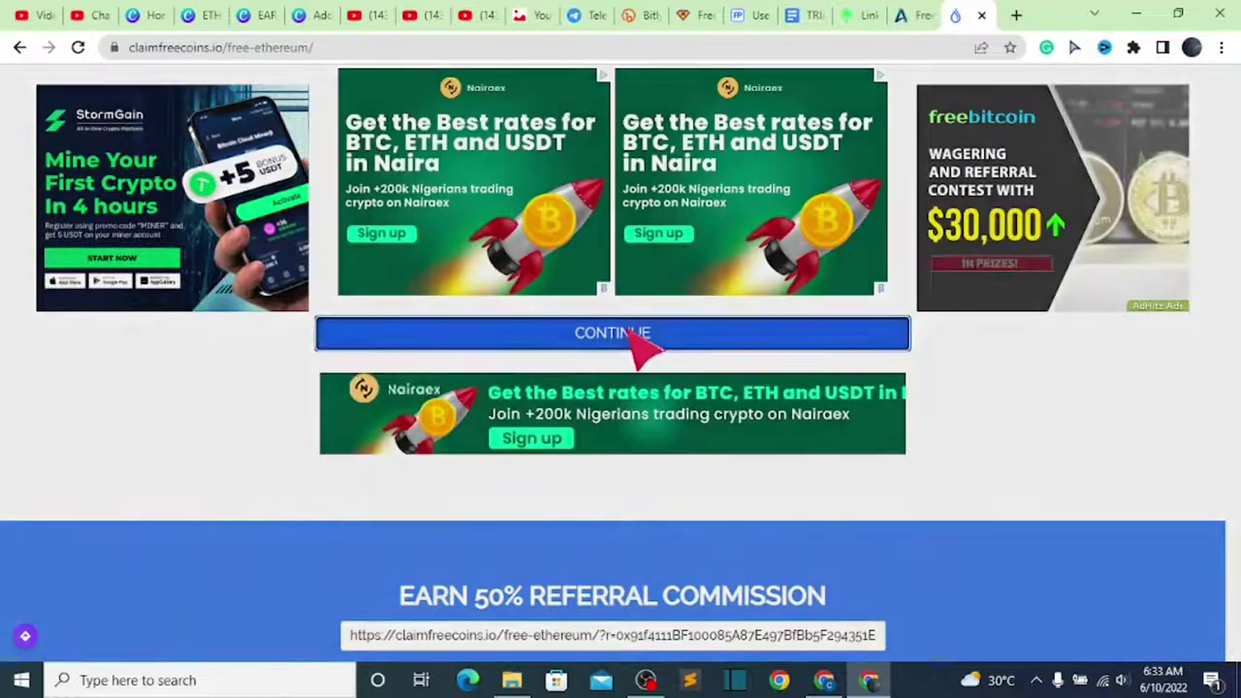
{"action": "left_click", "coordinate": [630, 332]}
Pick the four AntiBot words in their listed order
{"action": "scroll", "coordinate": [532, 313], "scroll_direction": "down", "scroll_amount": 1}
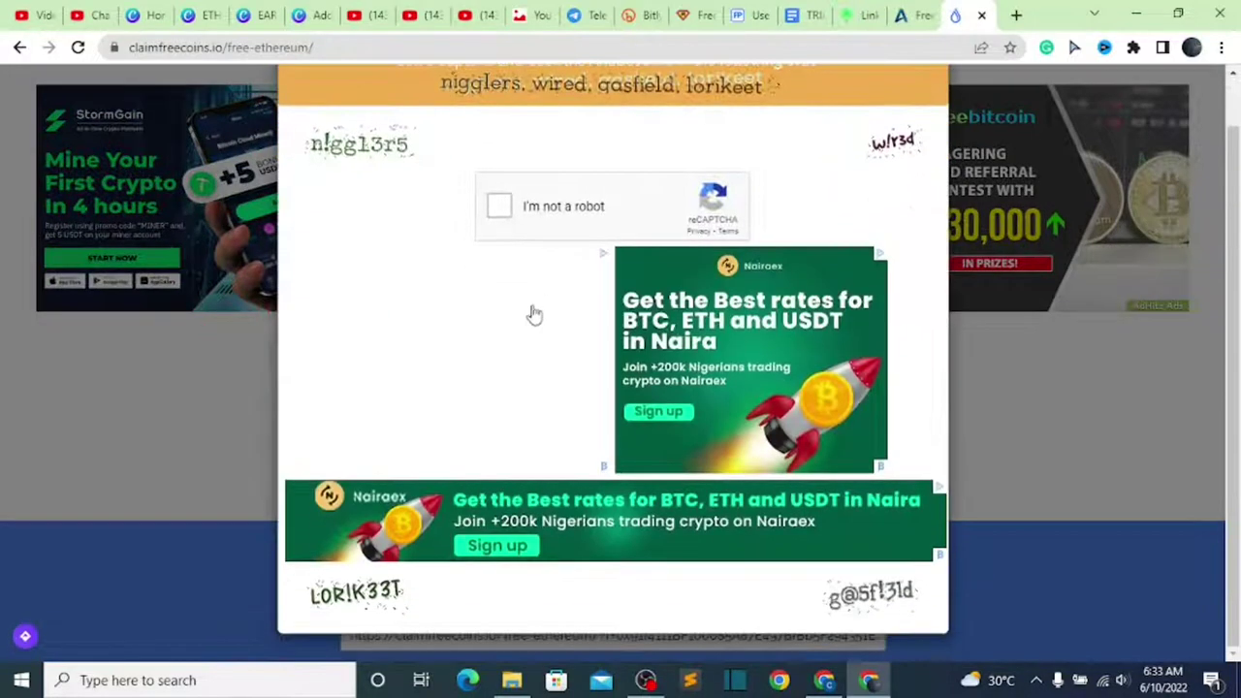
{"action": "left_click", "coordinate": [347, 164]}
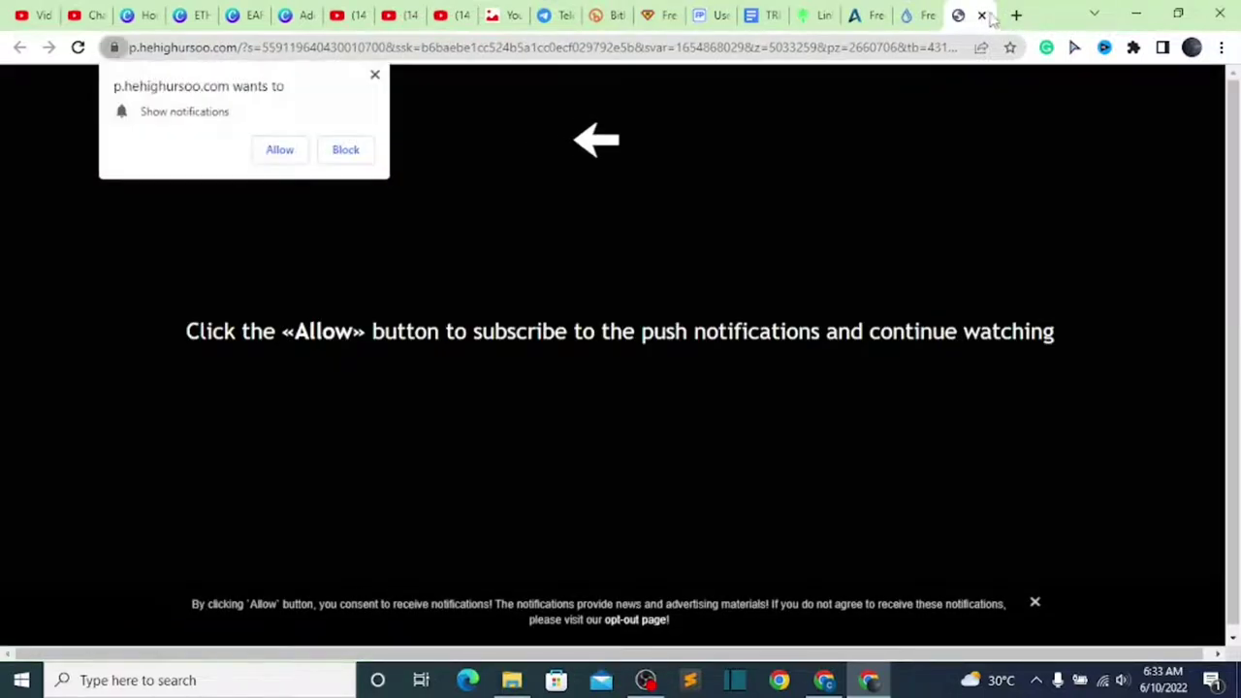
{"action": "left_click", "coordinate": [981, 16]}
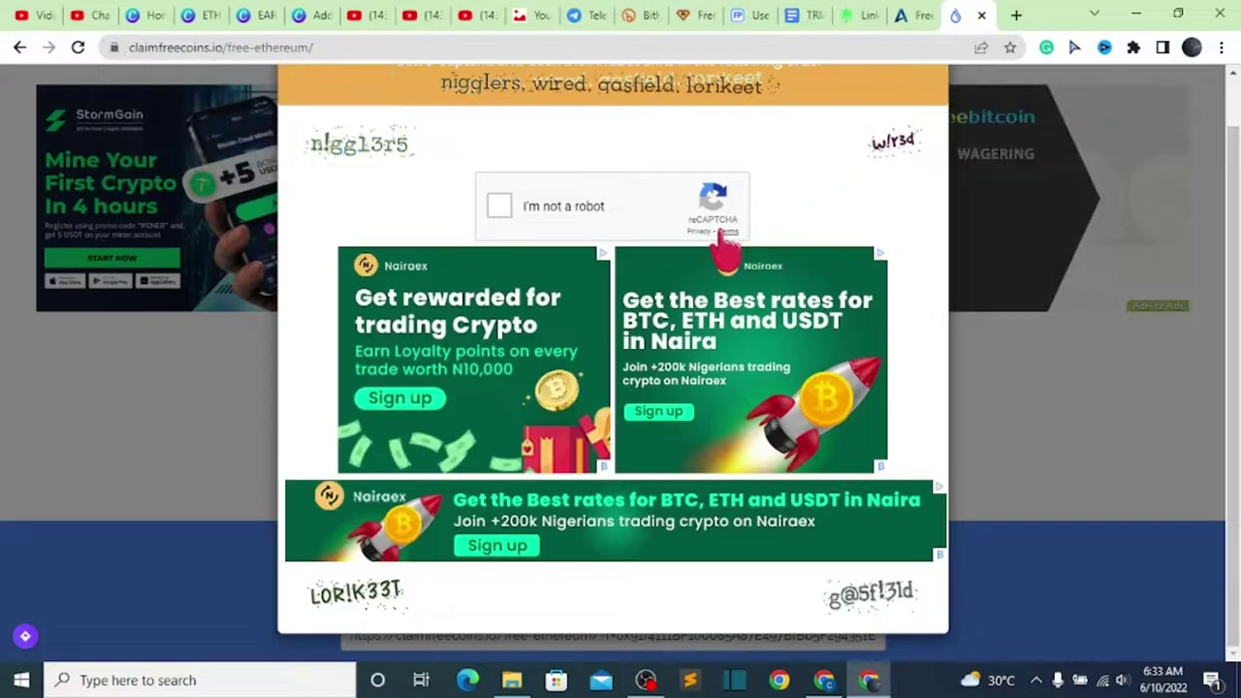
{"action": "left_click", "coordinate": [373, 147]}
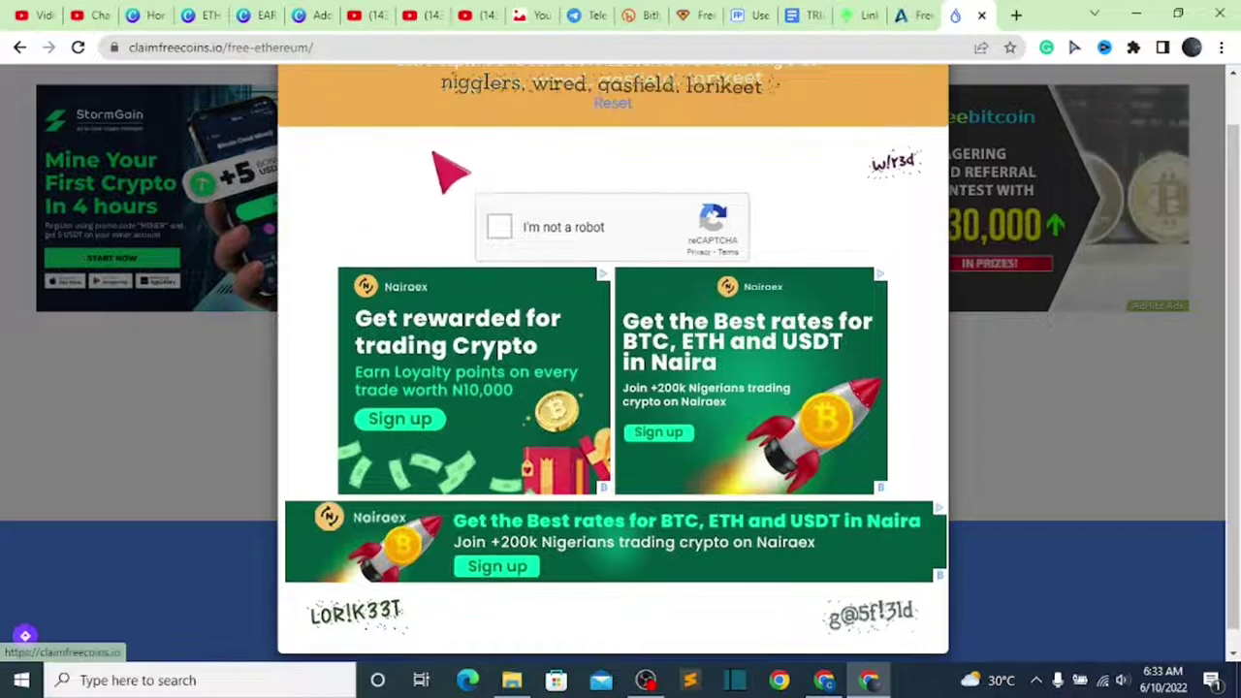
{"action": "left_click", "coordinate": [884, 158]}
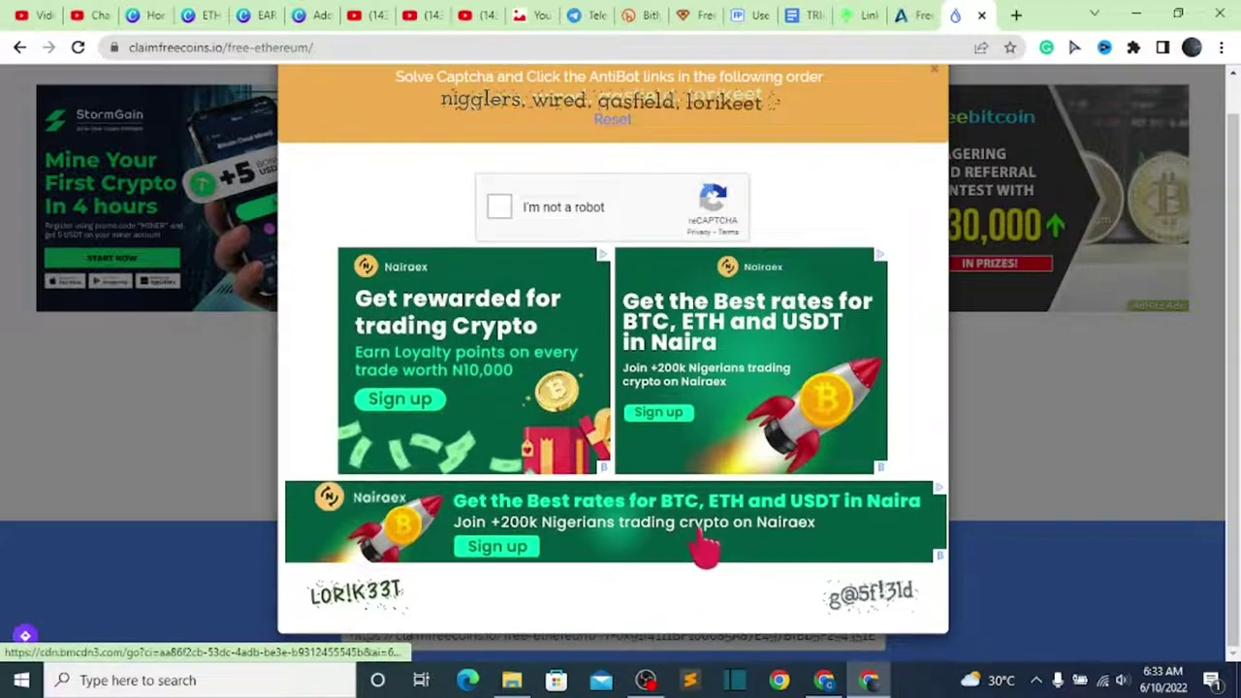
{"action": "left_click", "coordinate": [870, 593]}
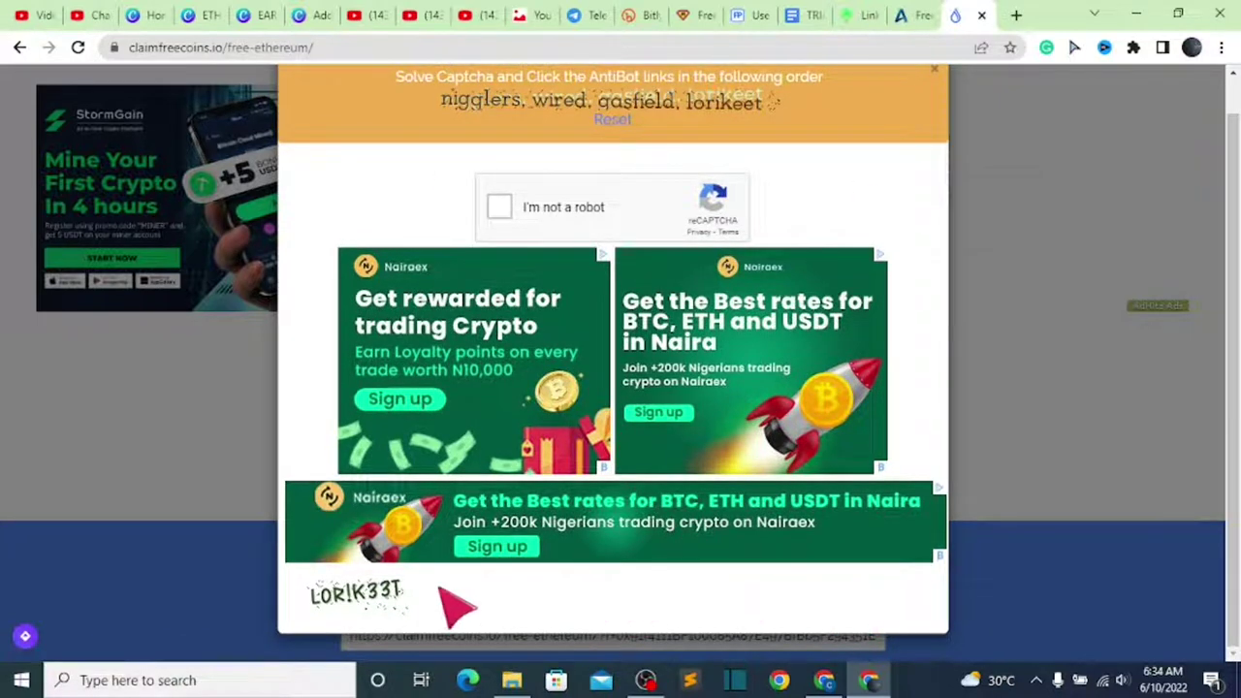
{"action": "left_click", "coordinate": [394, 596]}
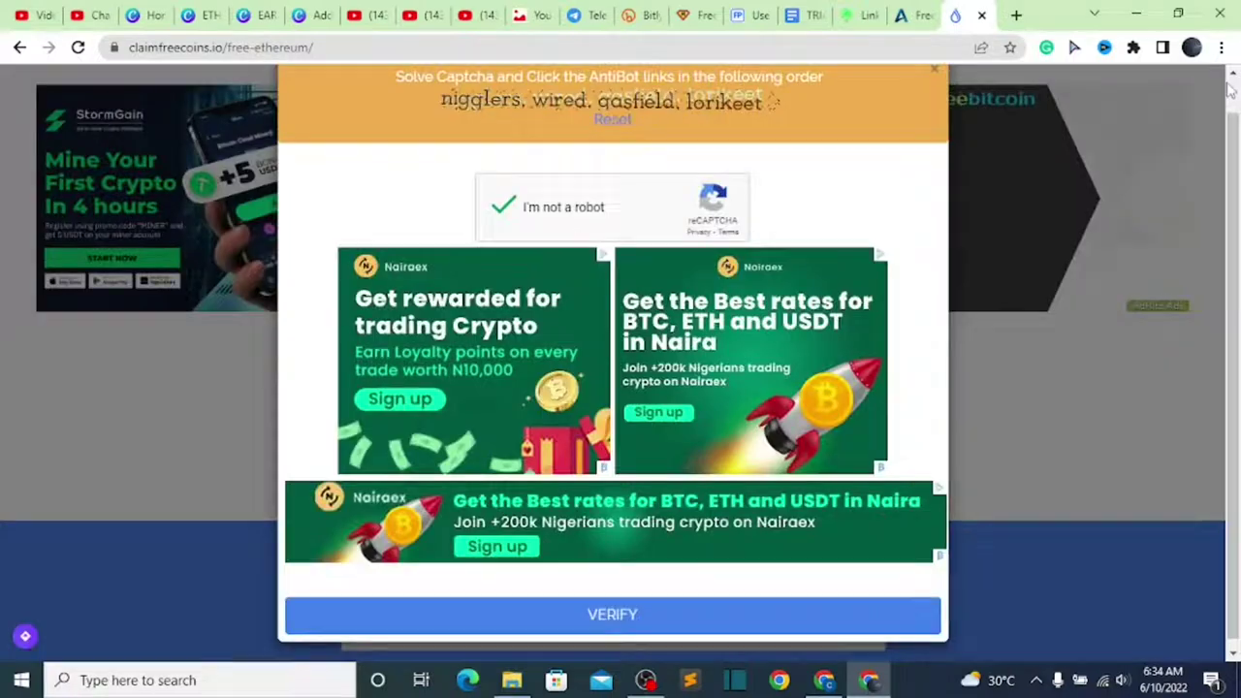
Submit the verification to claim ETH and reveal the 7 Gwei confirmation
{"action": "left_click", "coordinate": [1222, 83]}
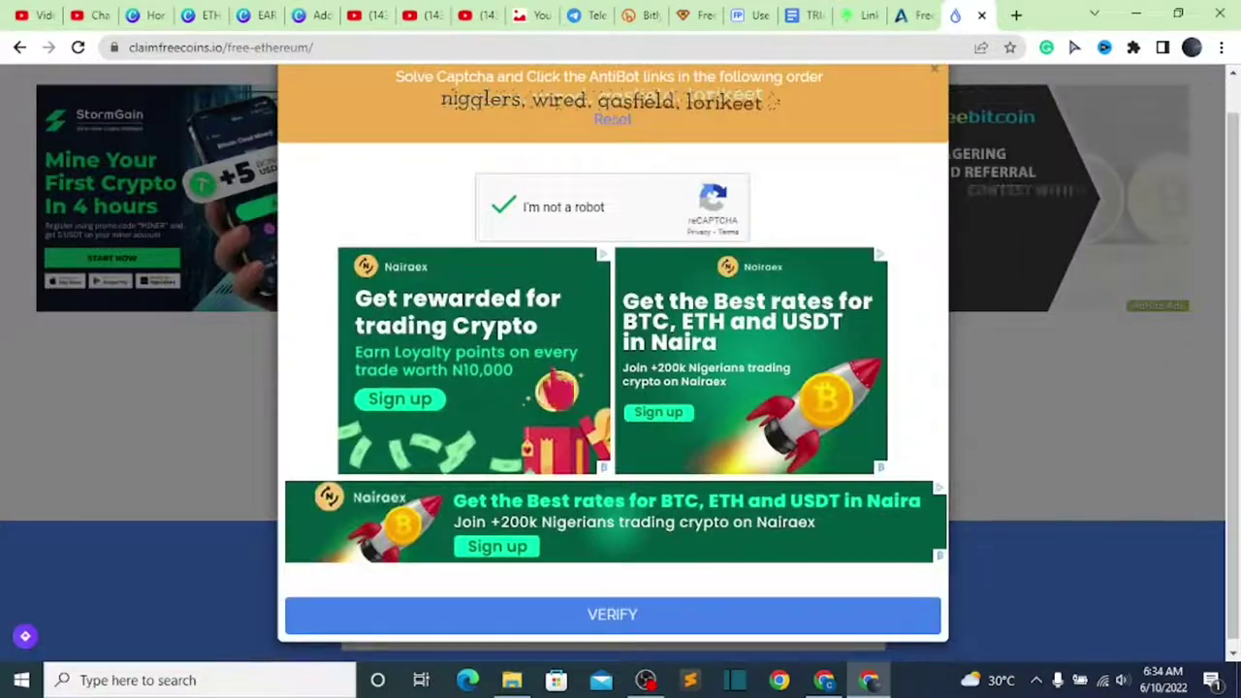
{"action": "left_click", "coordinate": [690, 606]}
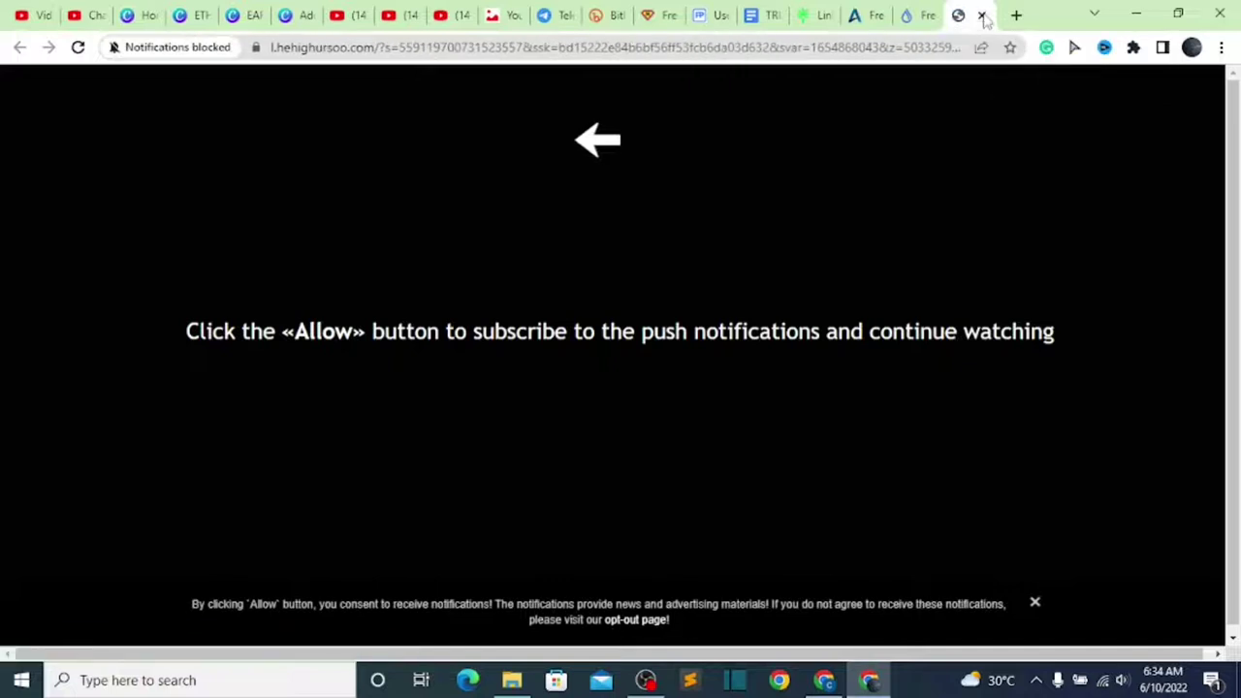
{"action": "left_click", "coordinate": [982, 17]}
{"action": "left_click", "coordinate": [717, 606]}
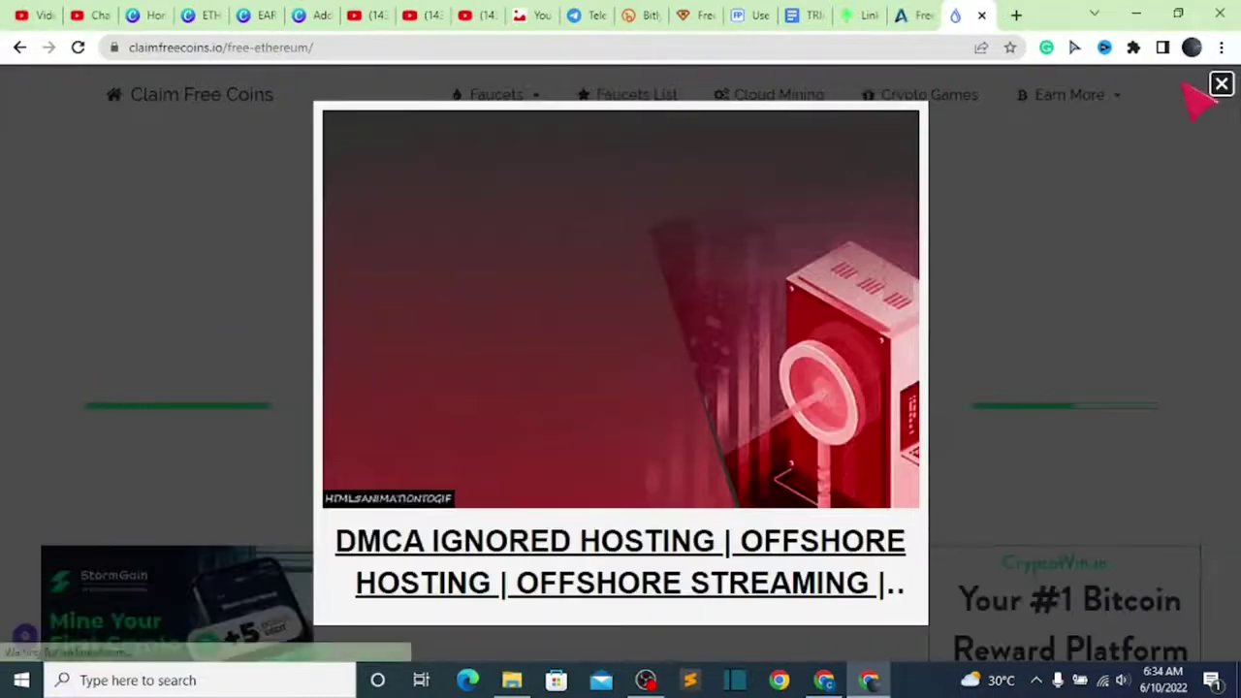
{"action": "left_click", "coordinate": [1222, 85]}
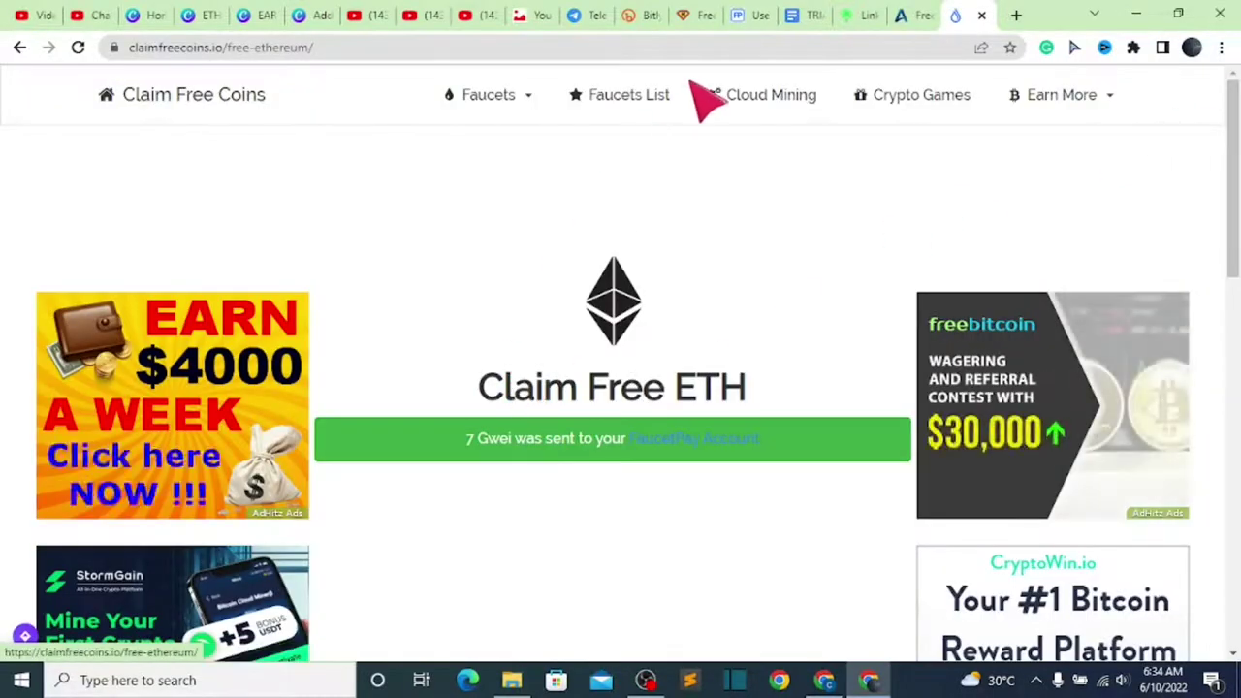
Check the FaucetPay dashboard payouts for 0.00000007 ETH from Claim Free ETH, then return to A-Crypto
{"action": "left_click", "coordinate": [737, 15]}
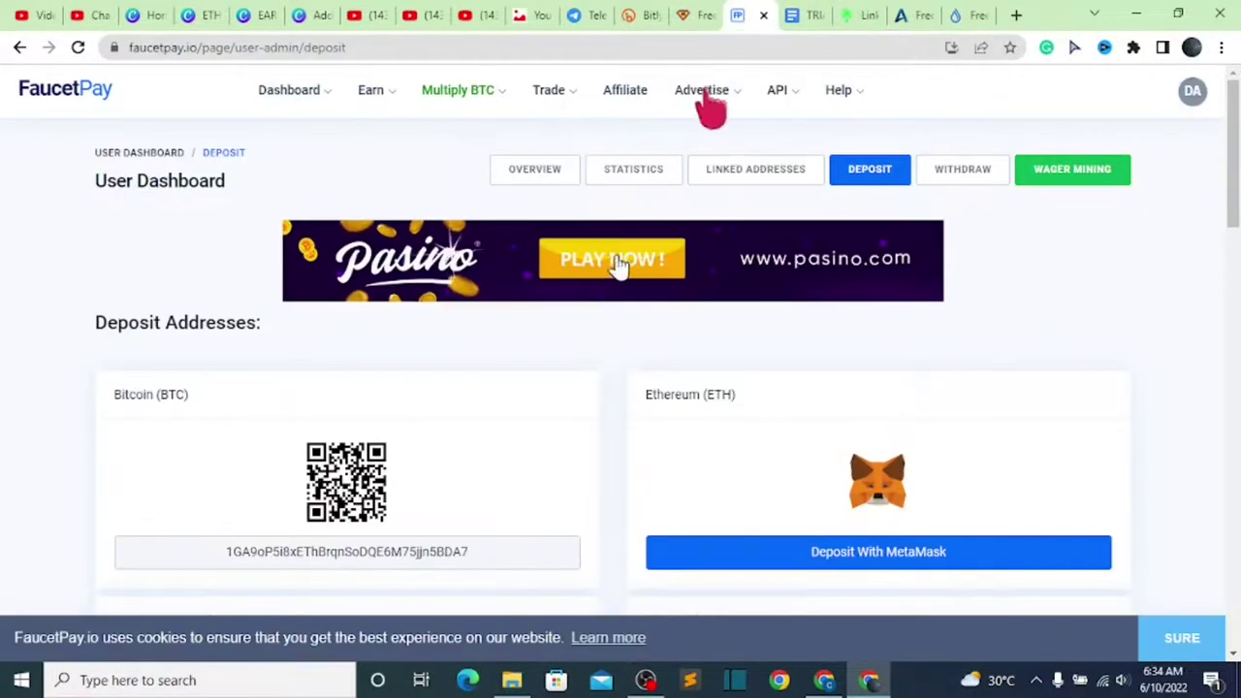
{"action": "left_click", "coordinate": [86, 99]}
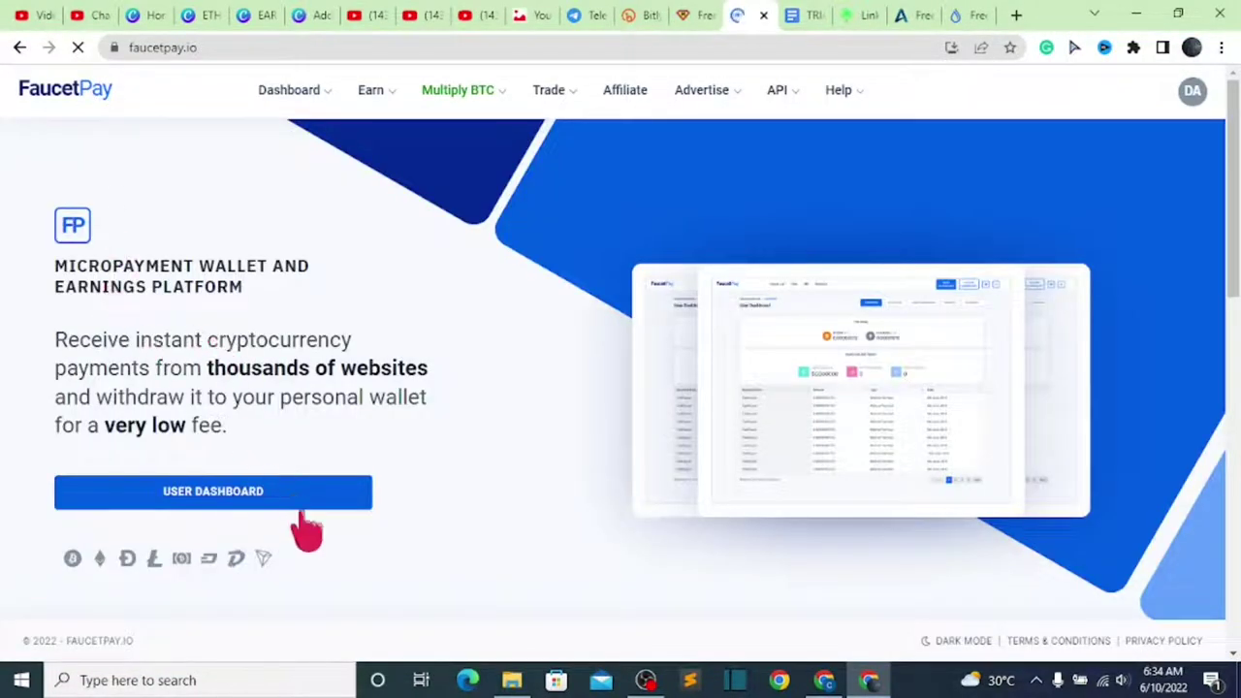
{"action": "left_click", "coordinate": [319, 496]}
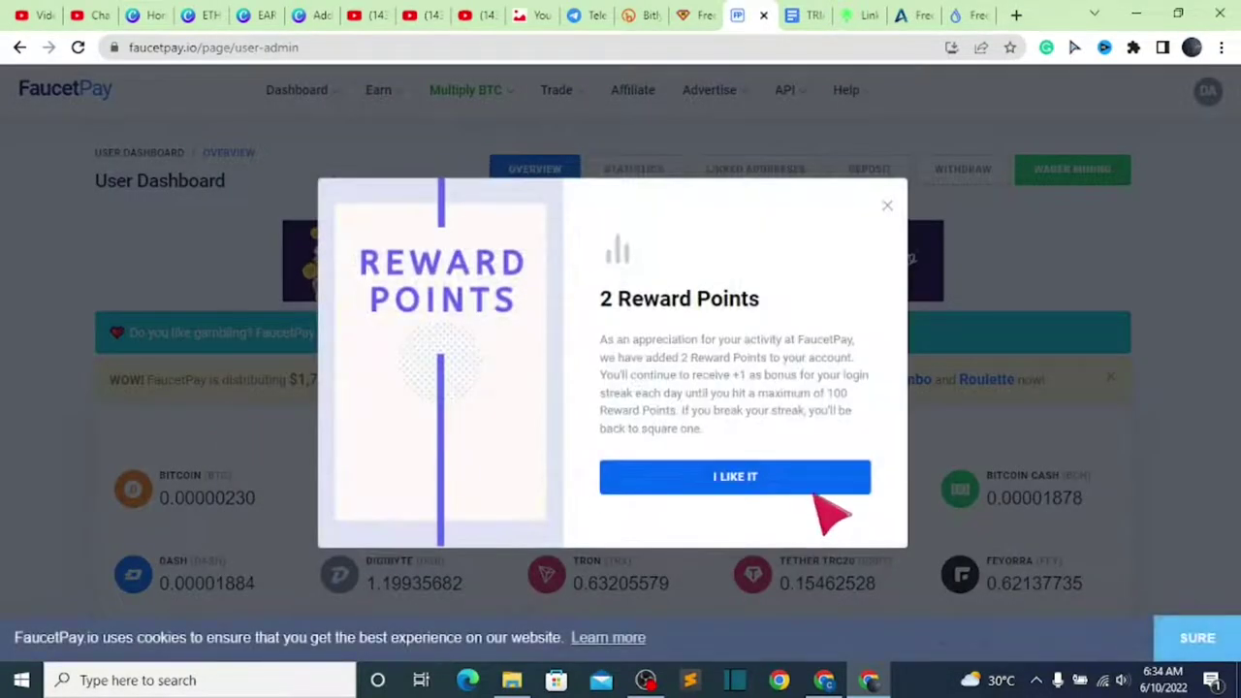
{"action": "left_click", "coordinate": [805, 481]}
{"action": "scroll", "coordinate": [373, 477], "scroll_direction": "down", "scroll_amount": 5}
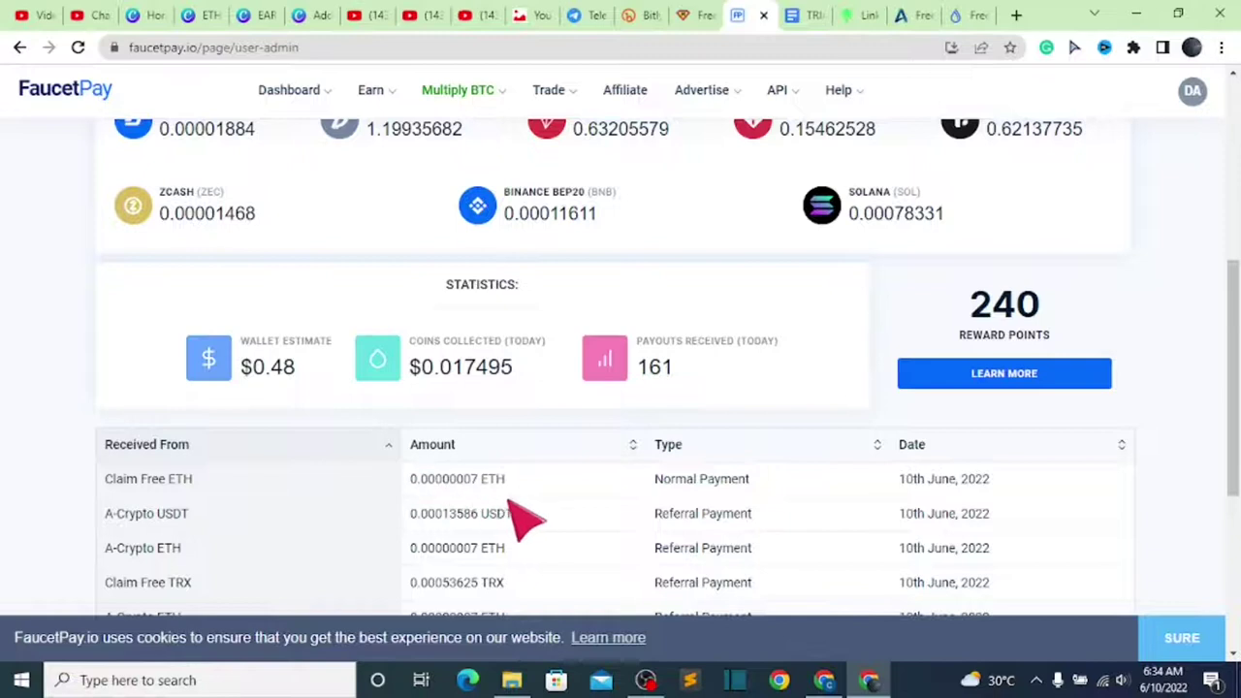
{"action": "scroll", "coordinate": [507, 503], "scroll_direction": "up", "scroll_amount": 5}
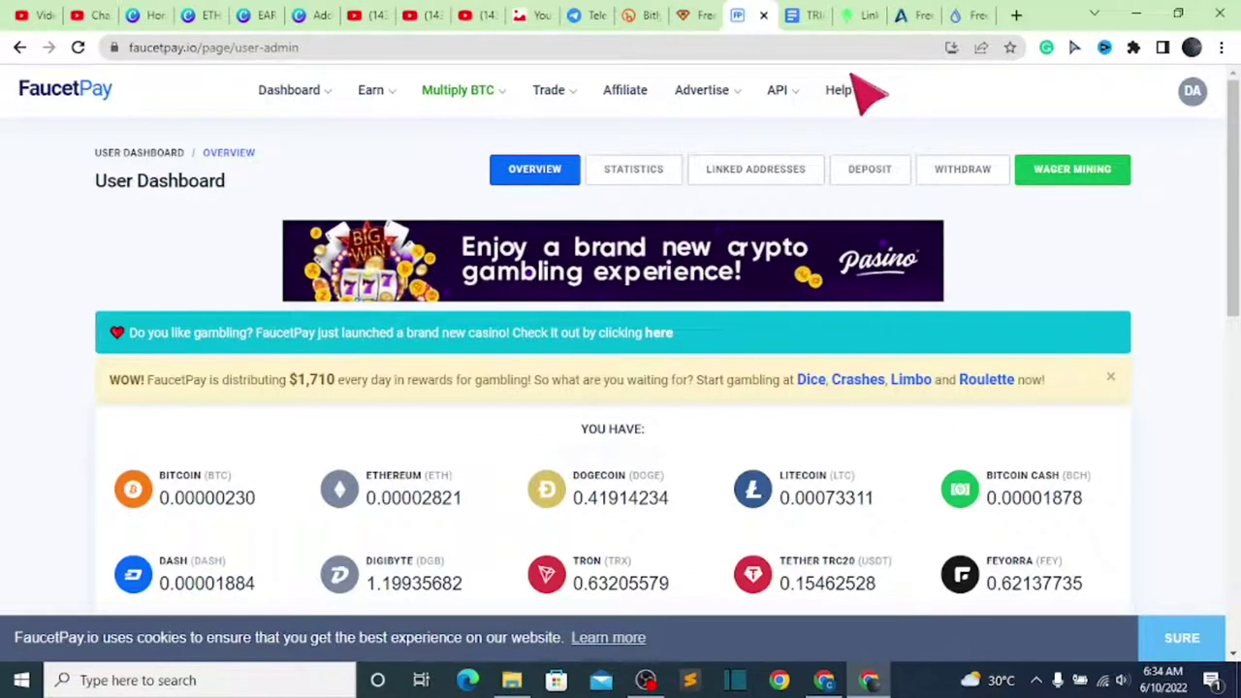
{"action": "left_click", "coordinate": [911, 18]}
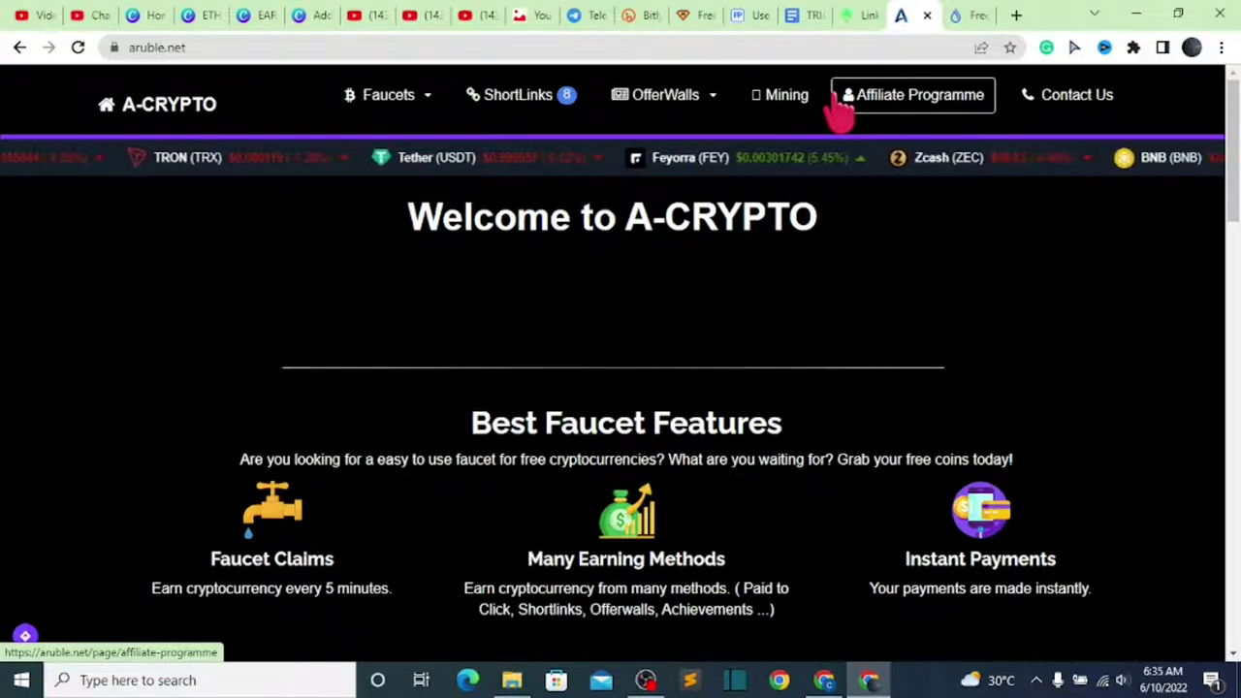
Copy the Claim Free Coins free-ethereum referral link and go back to A-Crypto
{"action": "key", "text": "ctrl+Tab"}
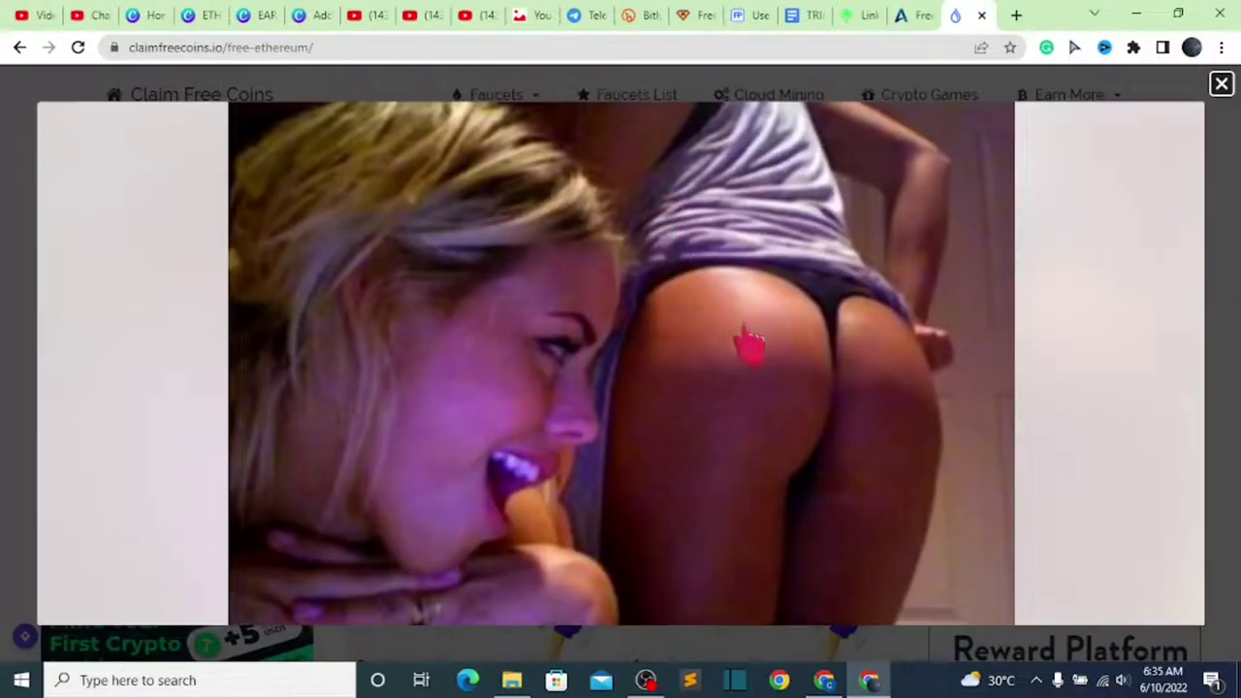
{"action": "scroll", "coordinate": [631, 252], "scroll_direction": "down", "scroll_amount": 5}
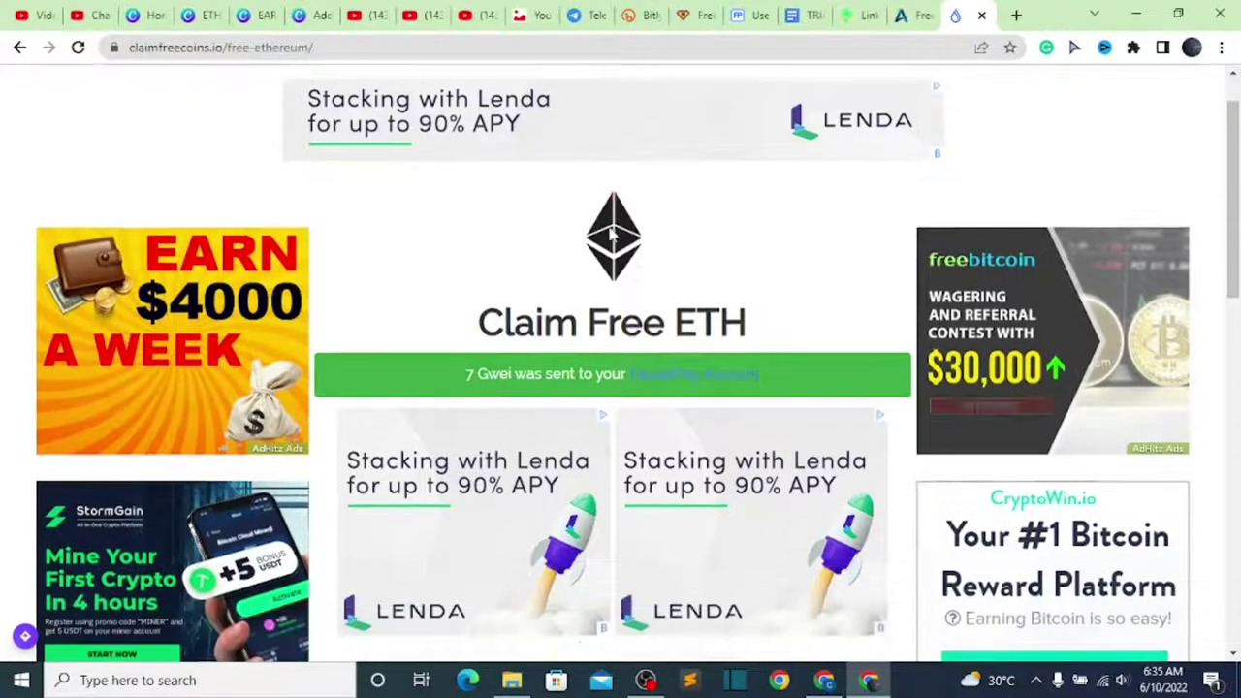
{"action": "scroll", "coordinate": [621, 248], "scroll_direction": "down", "scroll_amount": 4}
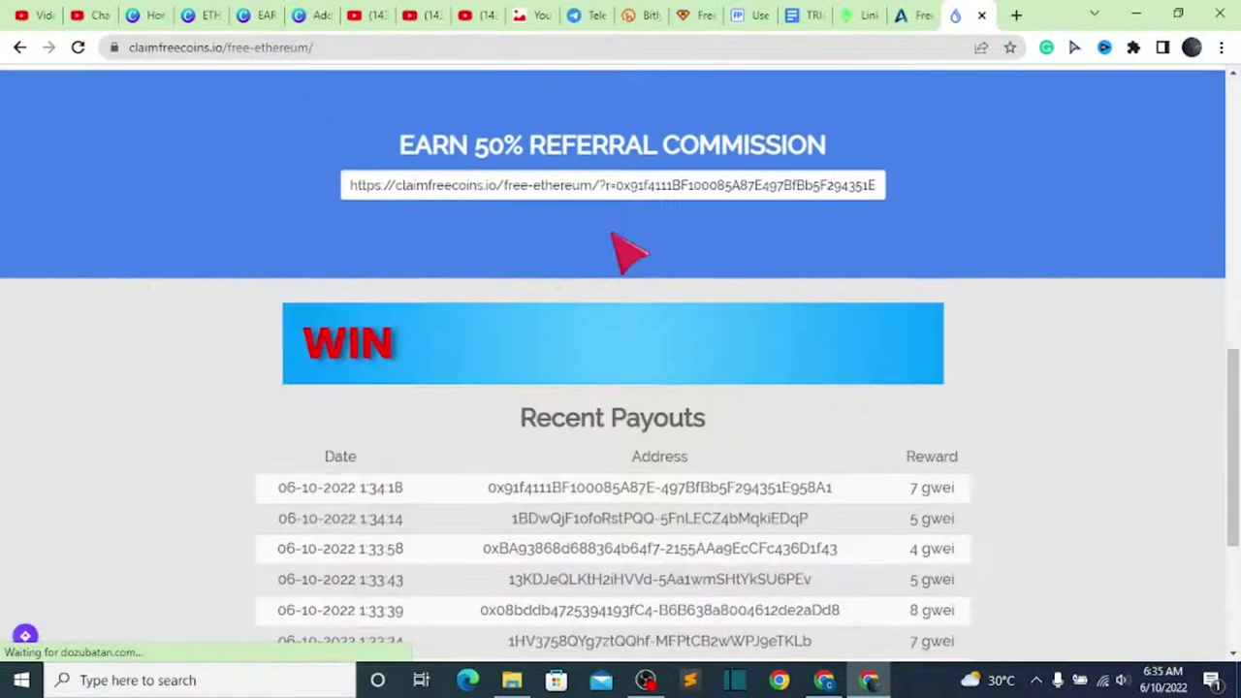
{"action": "left_click", "coordinate": [747, 189]}
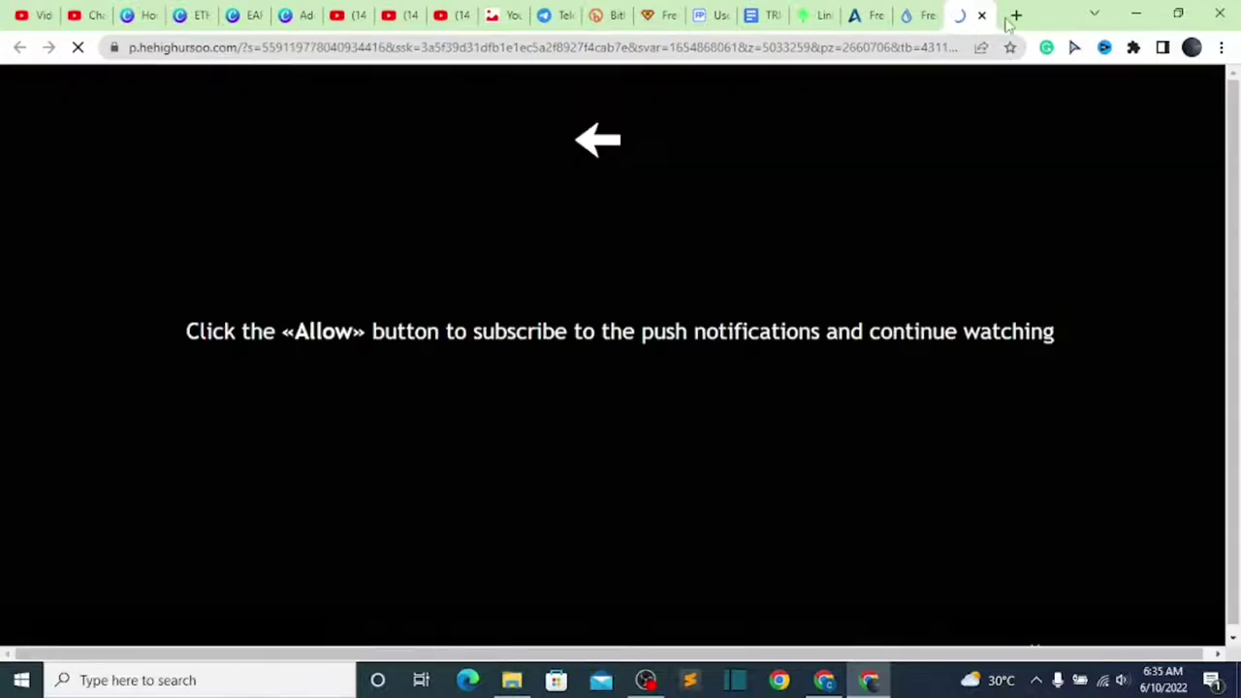
{"action": "left_click", "coordinate": [979, 16]}
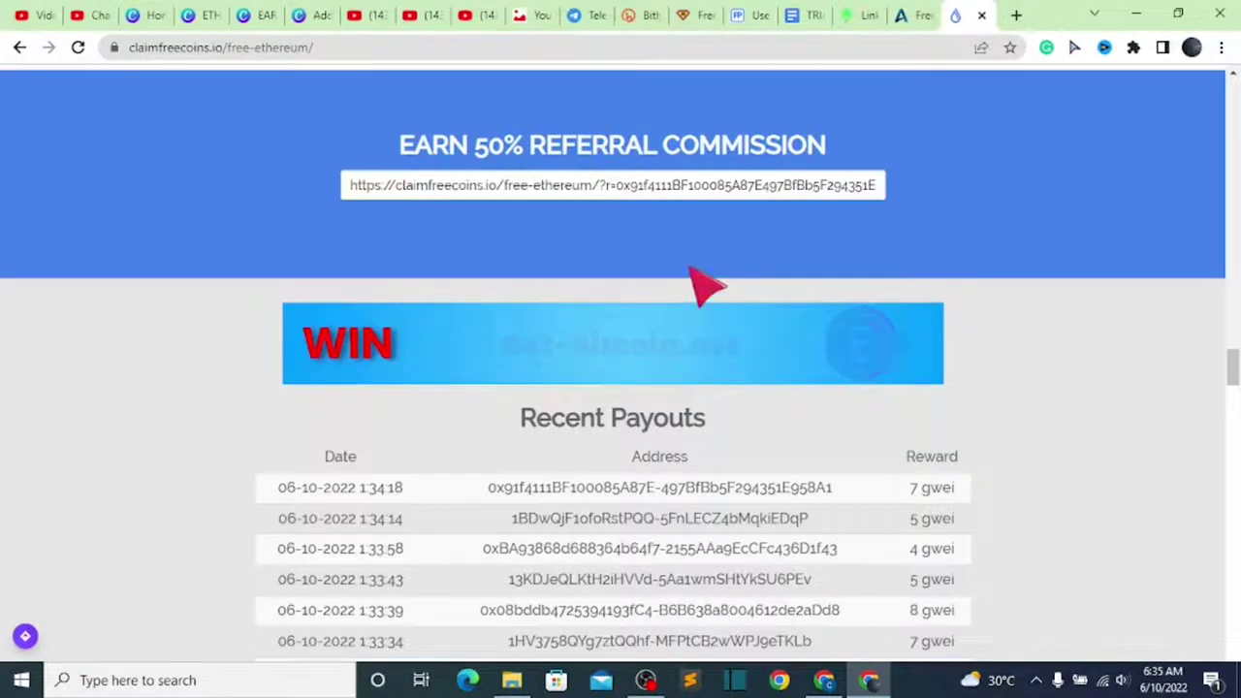
{"action": "left_click", "coordinate": [684, 184]}
{"action": "key", "text": "shift+Home"}
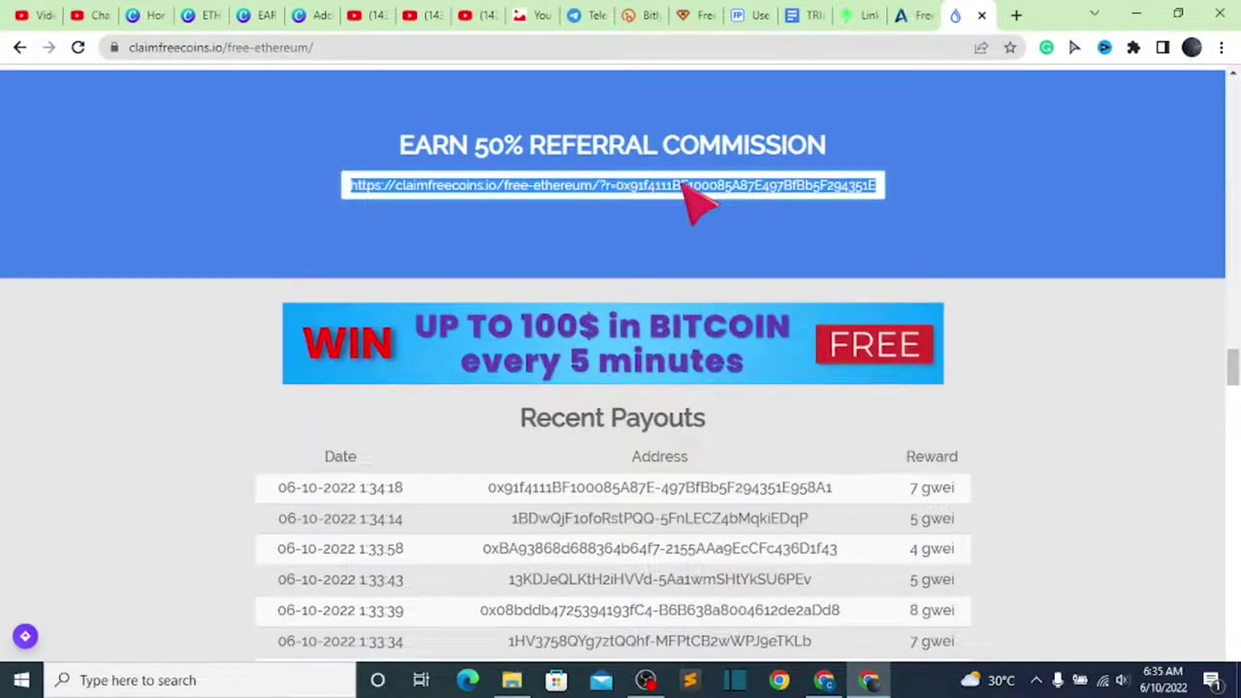
{"action": "right_click", "coordinate": [684, 186]}
{"action": "left_click", "coordinate": [722, 249]}
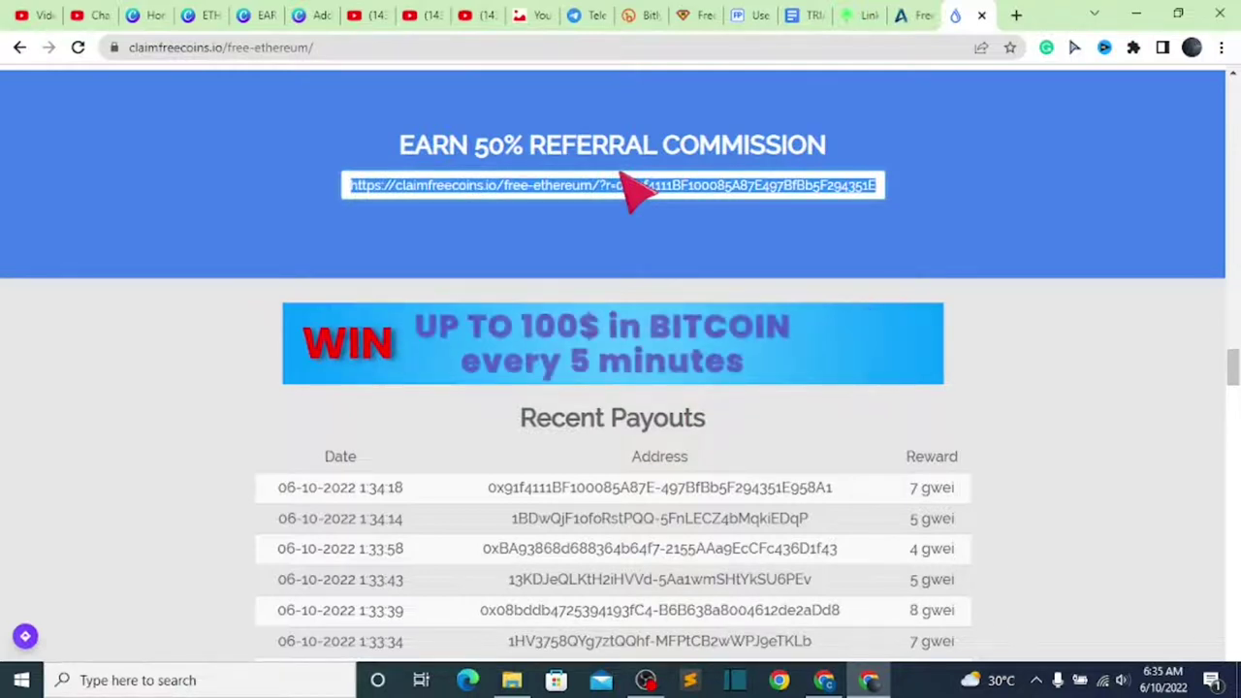
{"action": "left_click", "coordinate": [911, 12]}
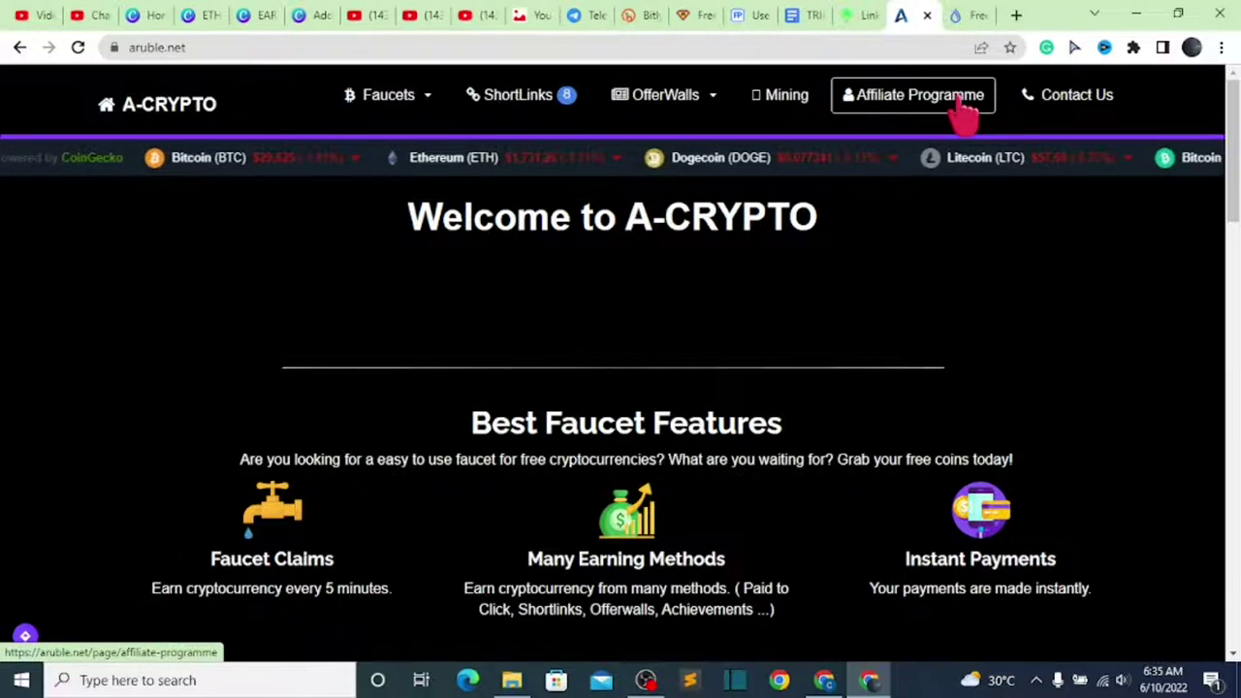
Find Claim Free ETH in A-Crypto's faucet list and open the Ethereum faucet
{"action": "scroll", "coordinate": [471, 305], "scroll_direction": "down", "scroll_amount": 10}
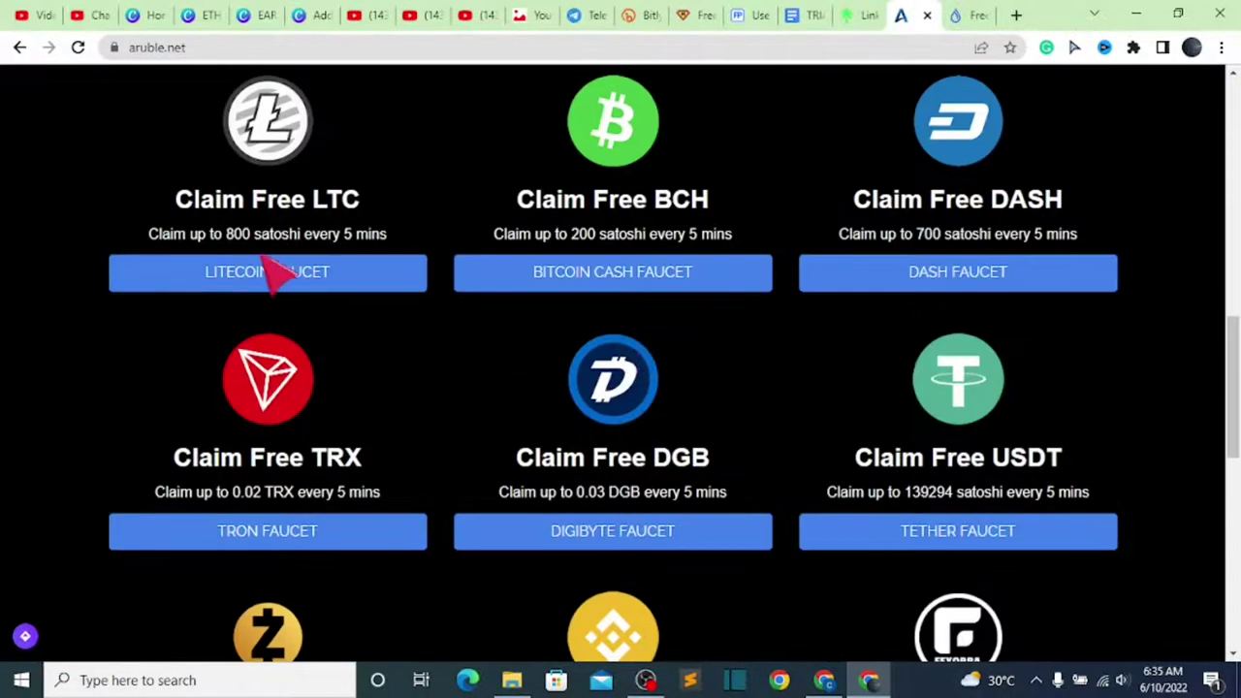
{"action": "scroll", "coordinate": [365, 333], "scroll_direction": "down", "scroll_amount": 6}
{"action": "scroll", "coordinate": [524, 351], "scroll_direction": "up", "scroll_amount": 3}
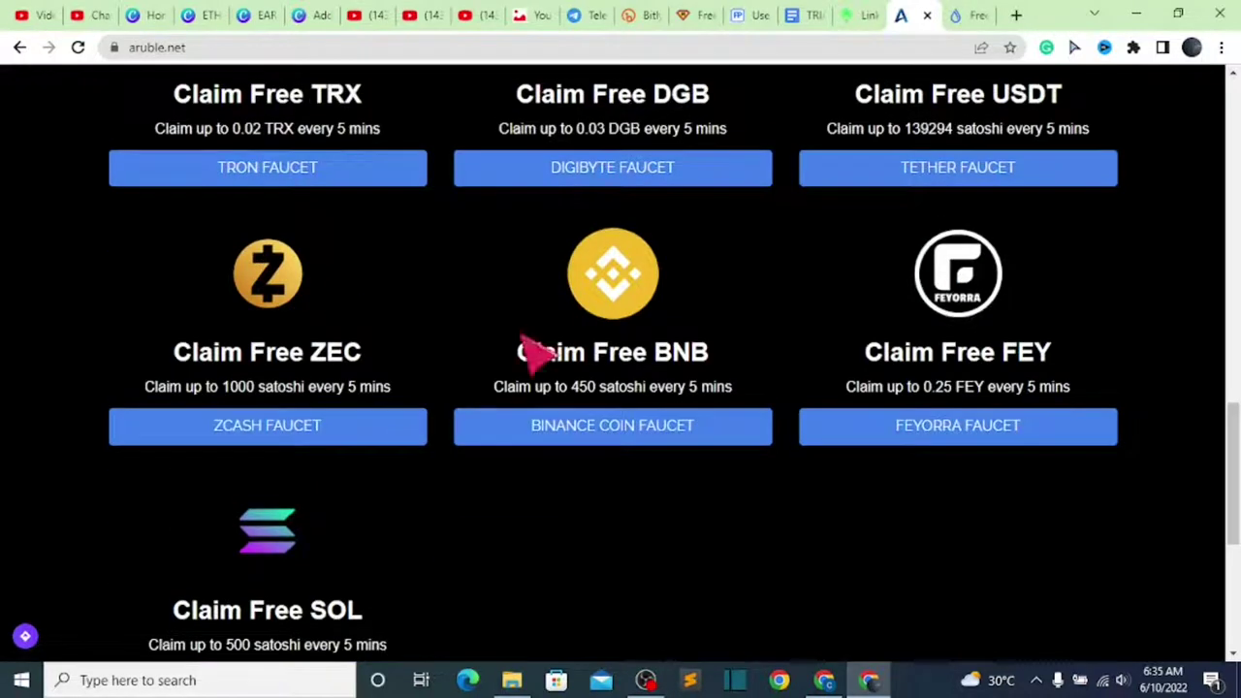
{"action": "scroll", "coordinate": [430, 313], "scroll_direction": "up", "scroll_amount": 7}
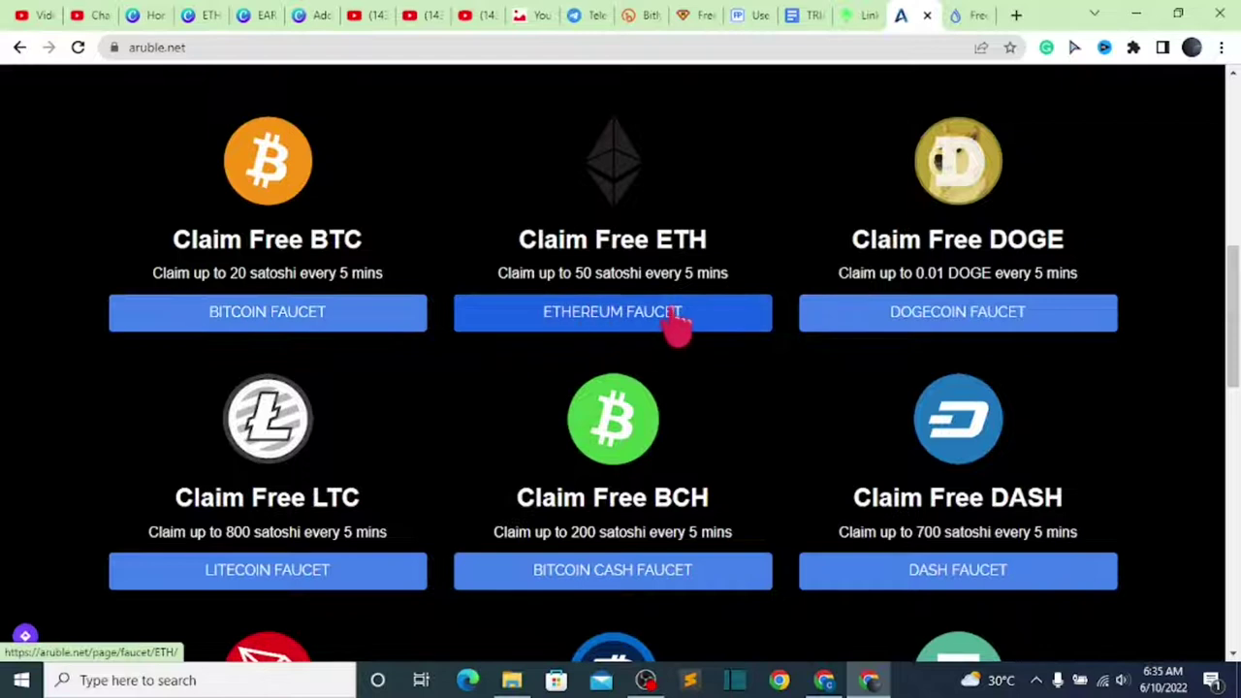
{"action": "left_click", "coordinate": [648, 324]}
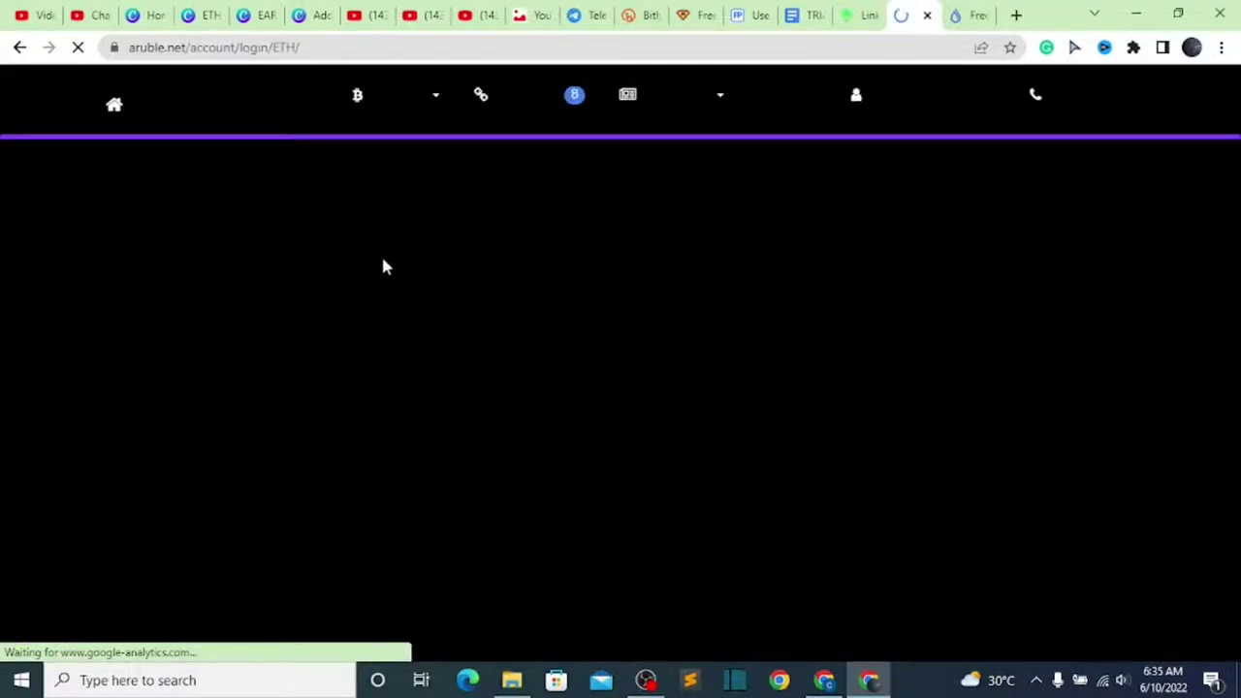
{"action": "scroll", "coordinate": [759, 433], "scroll_direction": "down", "scroll_amount": 2}
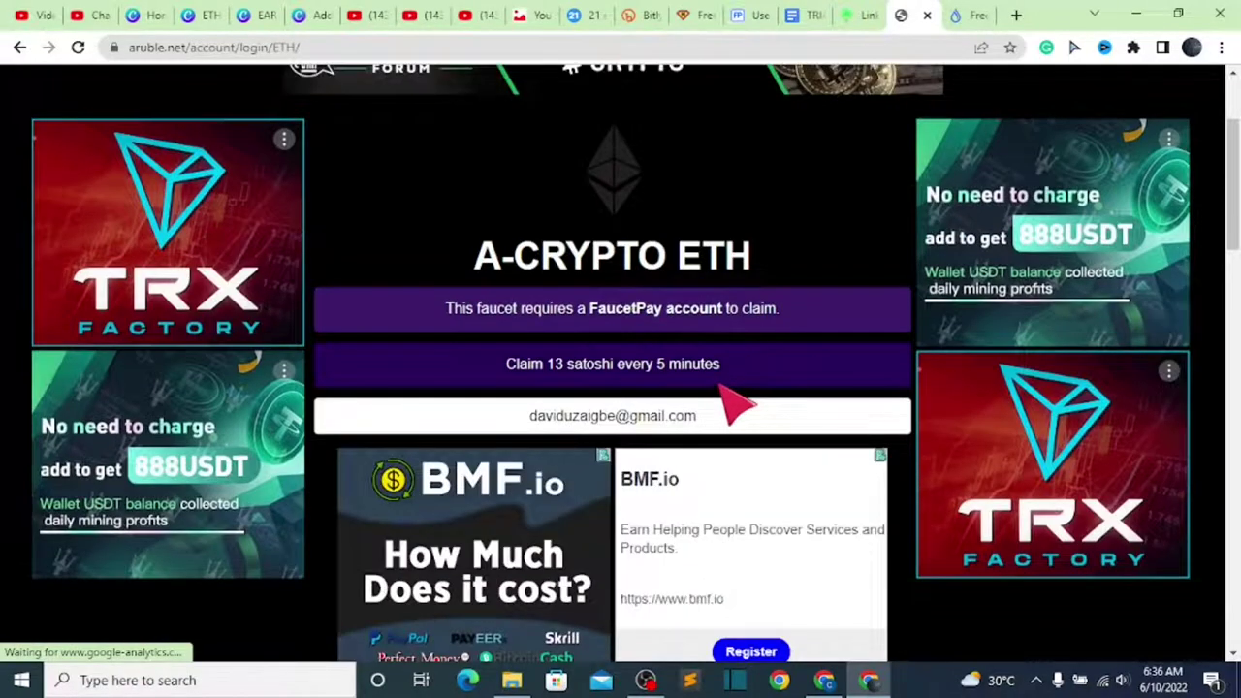
Log in to A-Crypto's ETH faucet, dismissing the ad-support notice and ad tab
{"action": "scroll", "coordinate": [737, 405], "scroll_direction": "down", "scroll_amount": 2}
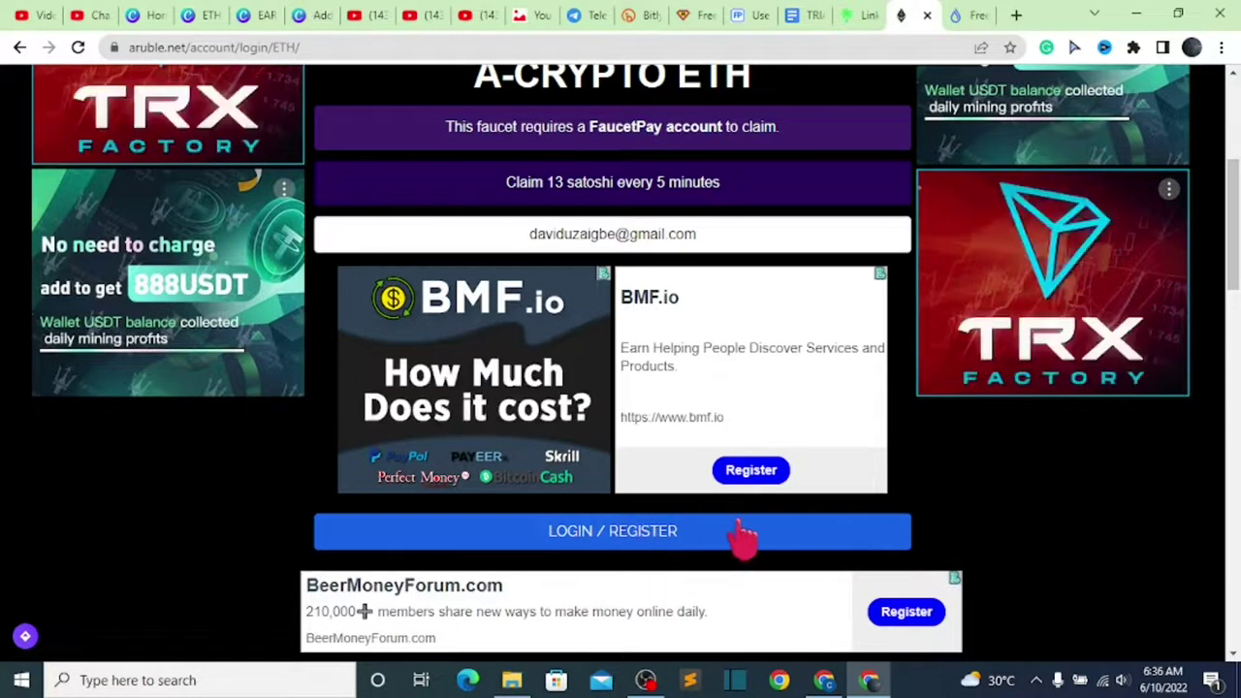
{"action": "left_click", "coordinate": [766, 536]}
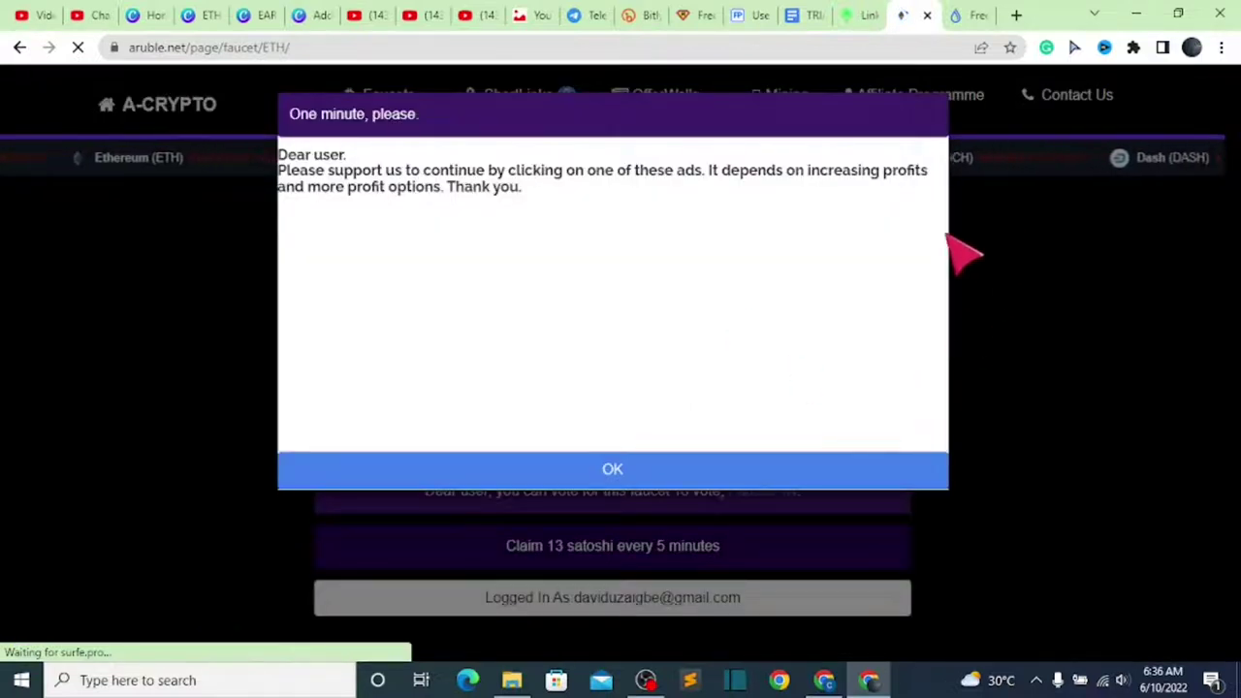
{"action": "left_click", "coordinate": [860, 475]}
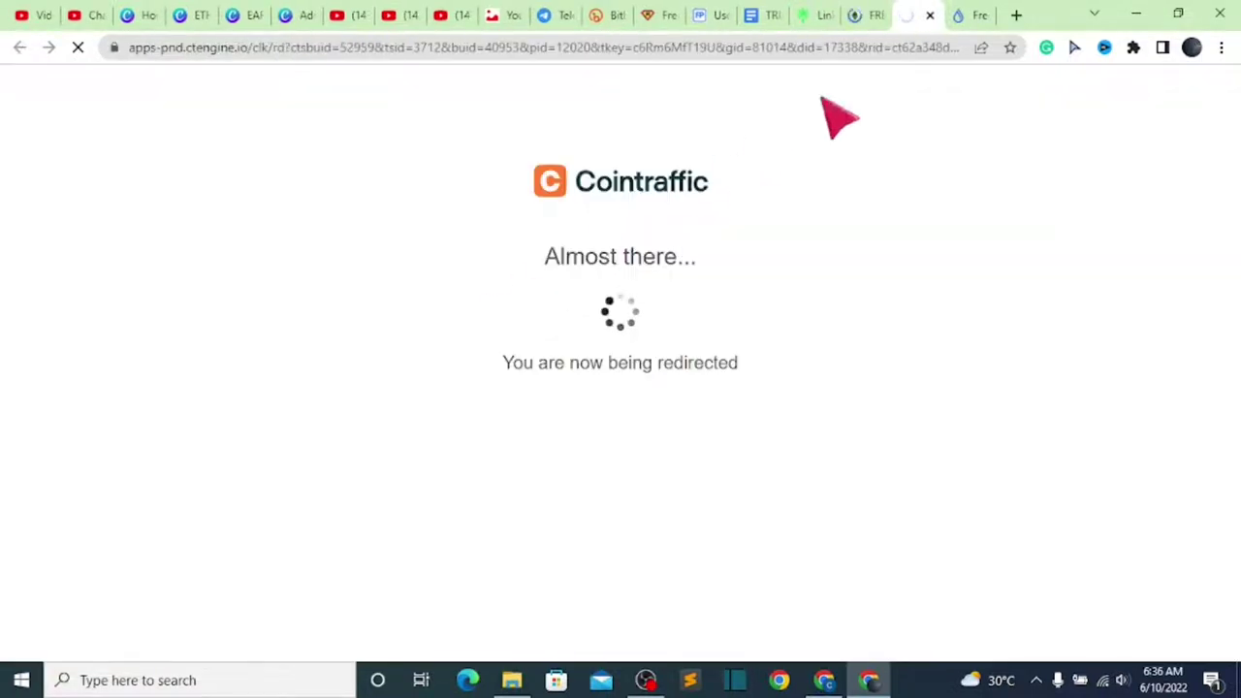
{"action": "left_click", "coordinate": [929, 16]}
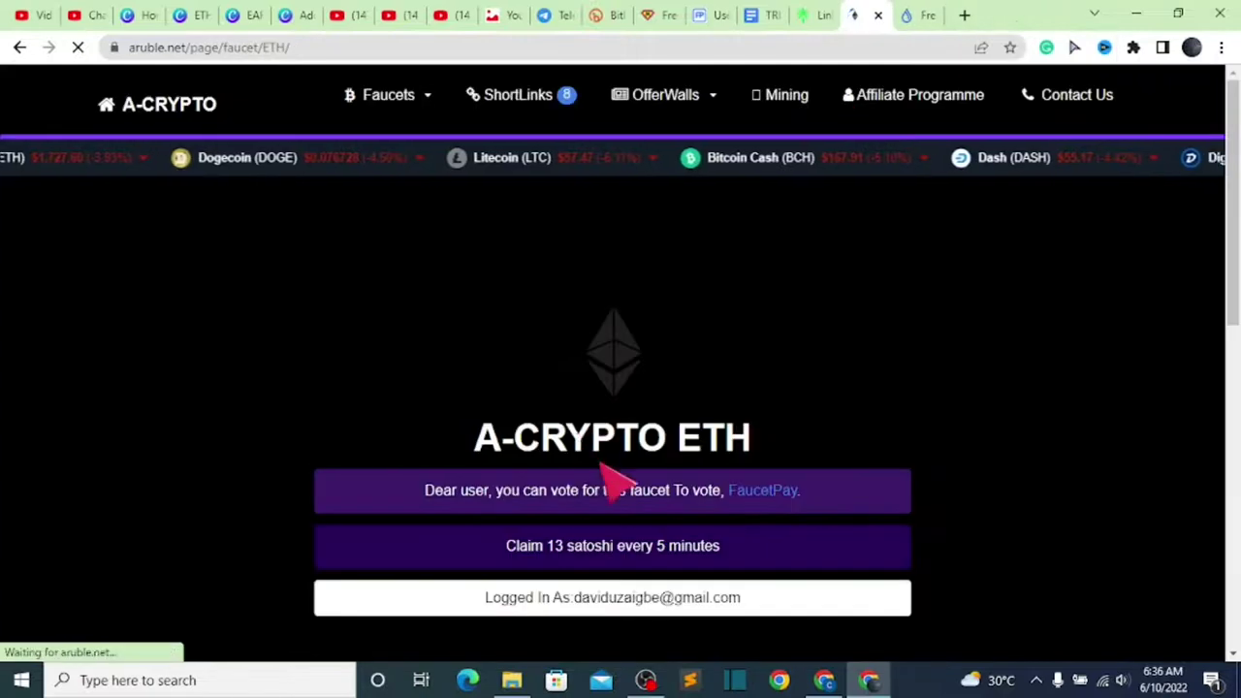
{"action": "scroll", "coordinate": [630, 456], "scroll_direction": "down", "scroll_amount": 5}
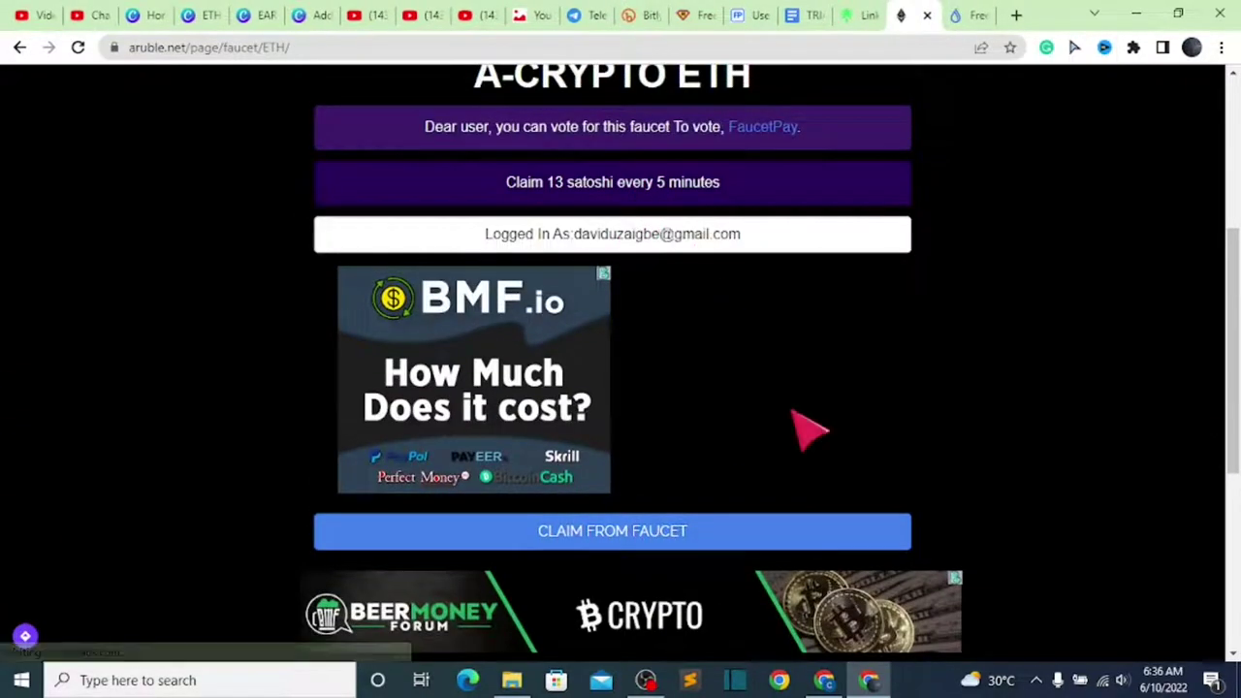
{"action": "scroll", "coordinate": [767, 423], "scroll_direction": "down", "scroll_amount": 4}
Start the claim and pick the antibot links: steak, hotdog, sandwich, honey
{"action": "left_click", "coordinate": [671, 176]}
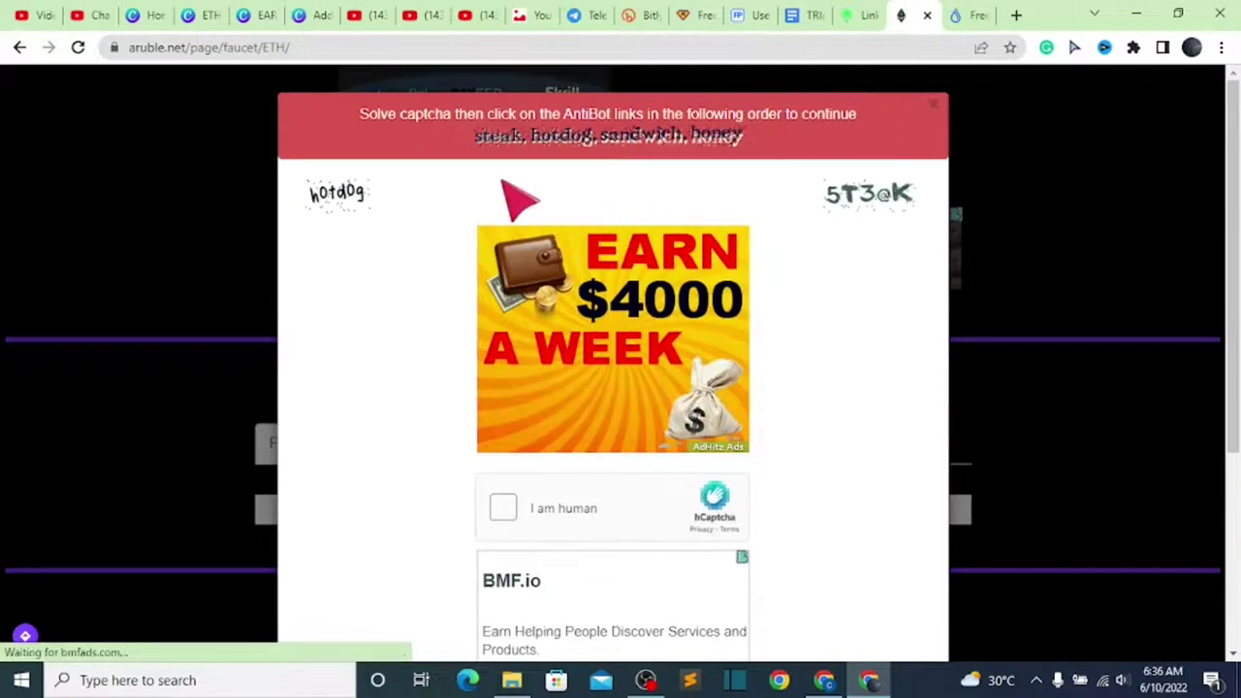
{"action": "left_click", "coordinate": [870, 204]}
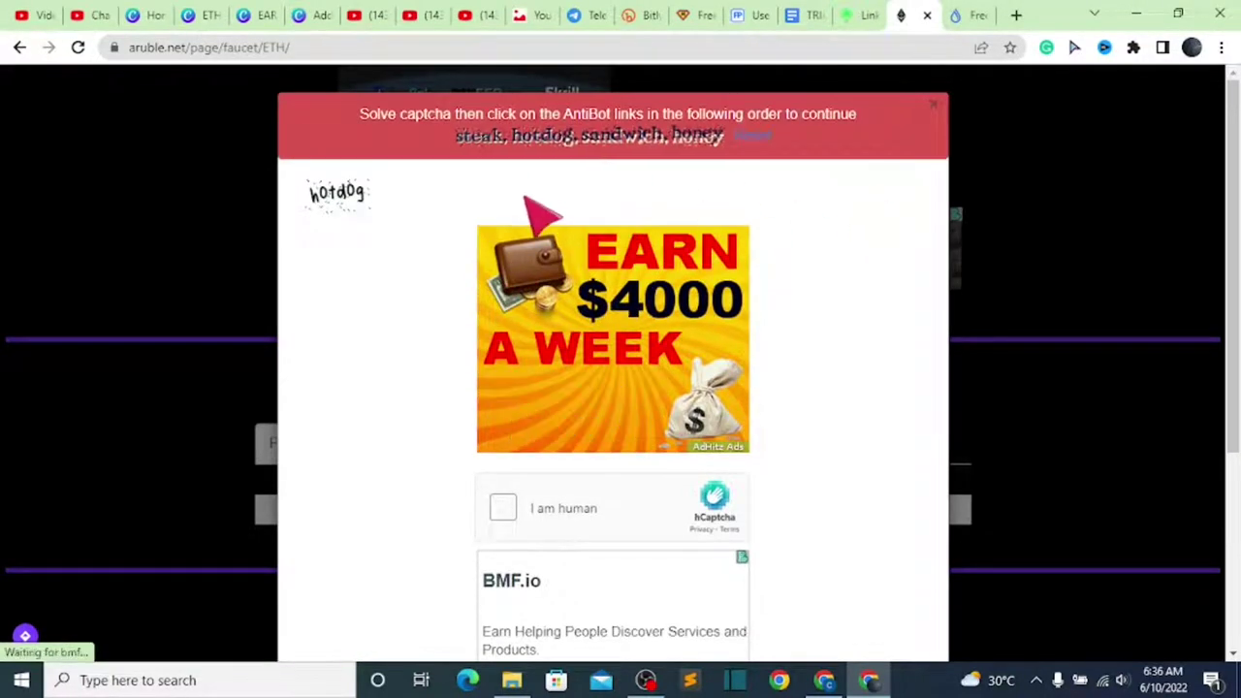
{"action": "left_click", "coordinate": [360, 202]}
{"action": "scroll", "coordinate": [710, 262], "scroll_direction": "down", "scroll_amount": 3}
{"action": "scroll", "coordinate": [665, 451], "scroll_direction": "up", "scroll_amount": 2}
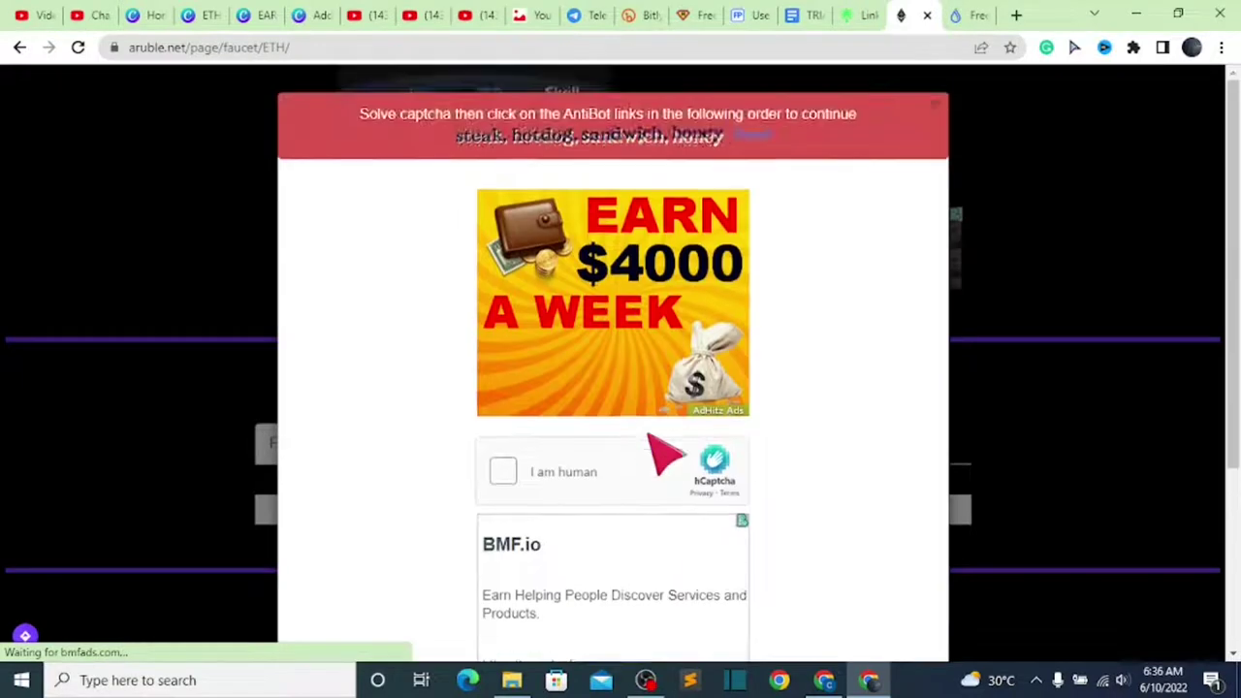
{"action": "scroll", "coordinate": [665, 446], "scroll_direction": "down", "scroll_amount": 2}
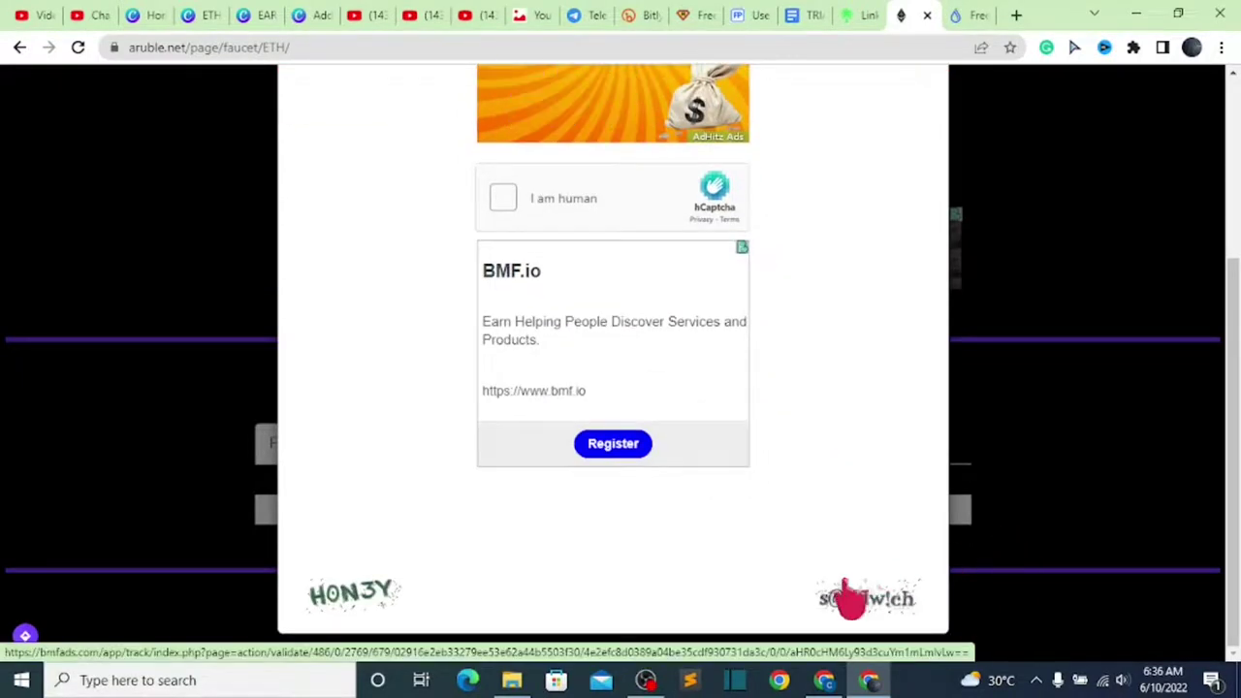
{"action": "left_click", "coordinate": [846, 591]}
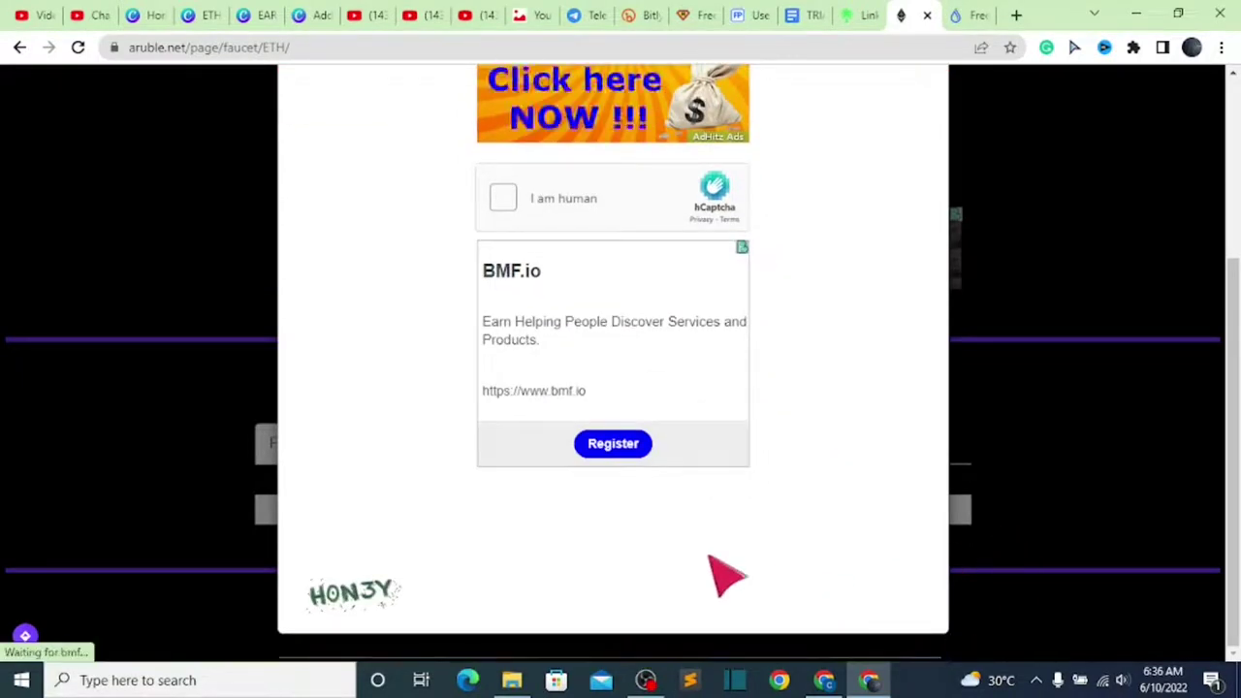
{"action": "left_click", "coordinate": [386, 606]}
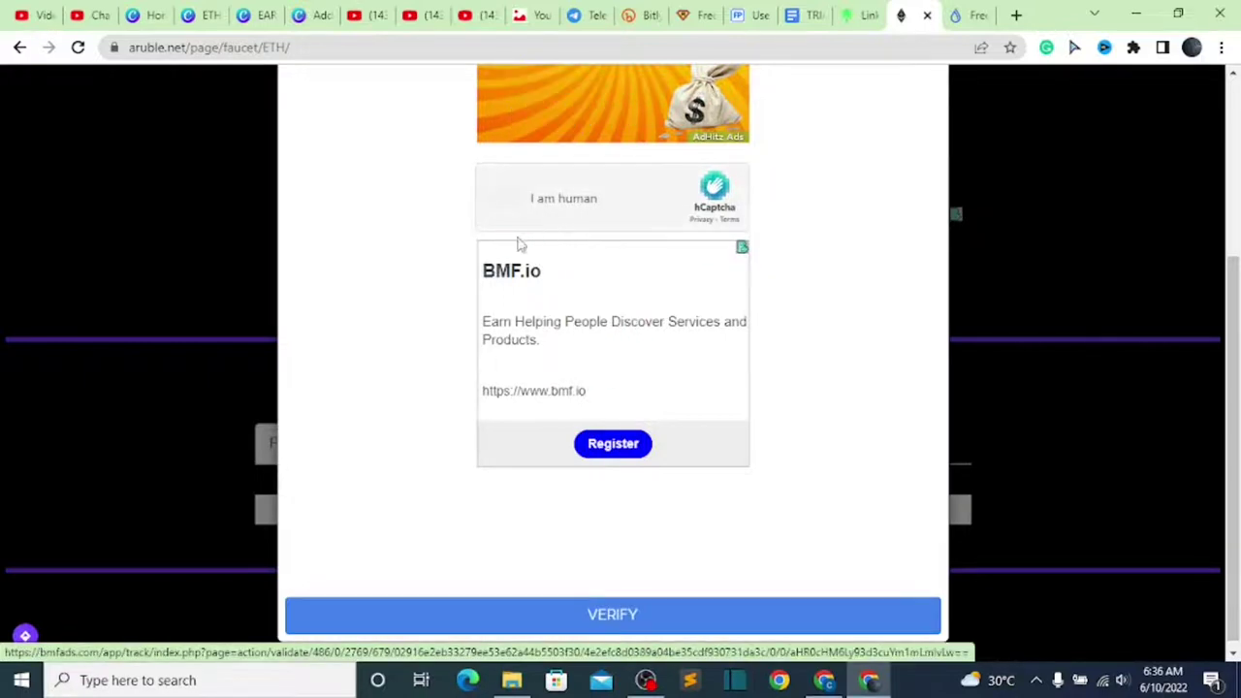
Pass the hCaptcha bicycle check and submit the claim for 0.00000013 ETH
{"action": "left_click", "coordinate": [723, 614]}
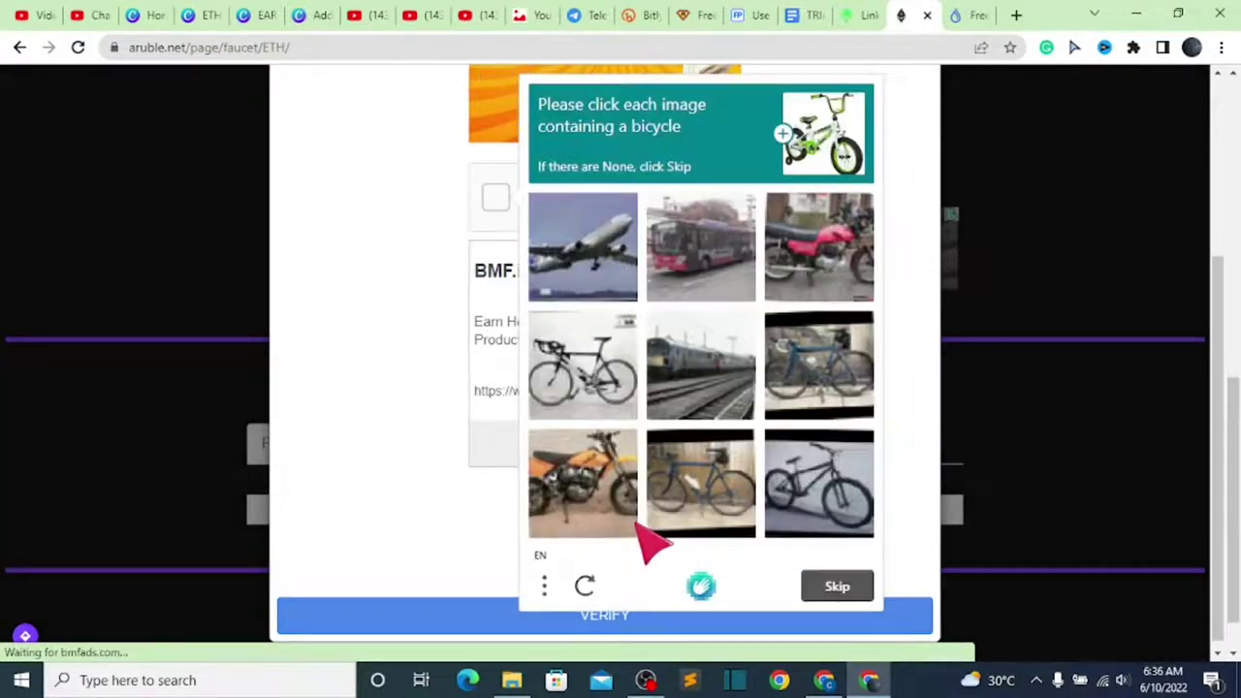
{"action": "left_click", "coordinate": [800, 409]}
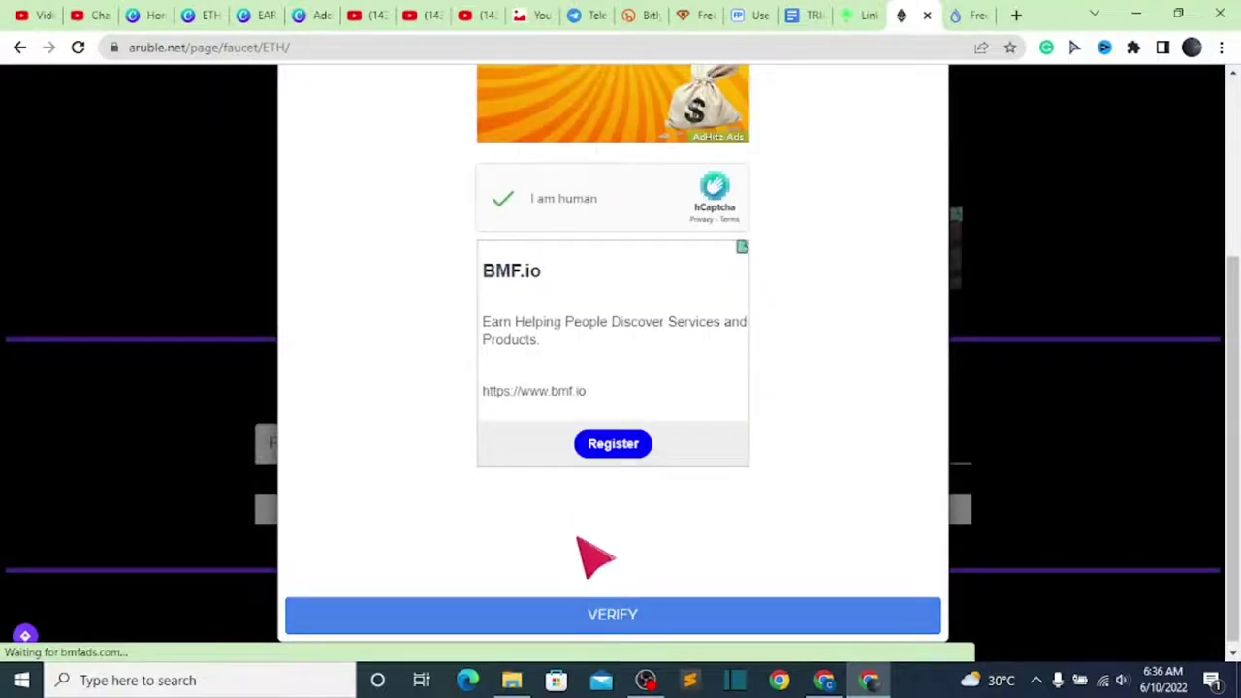
{"action": "left_click", "coordinate": [665, 609]}
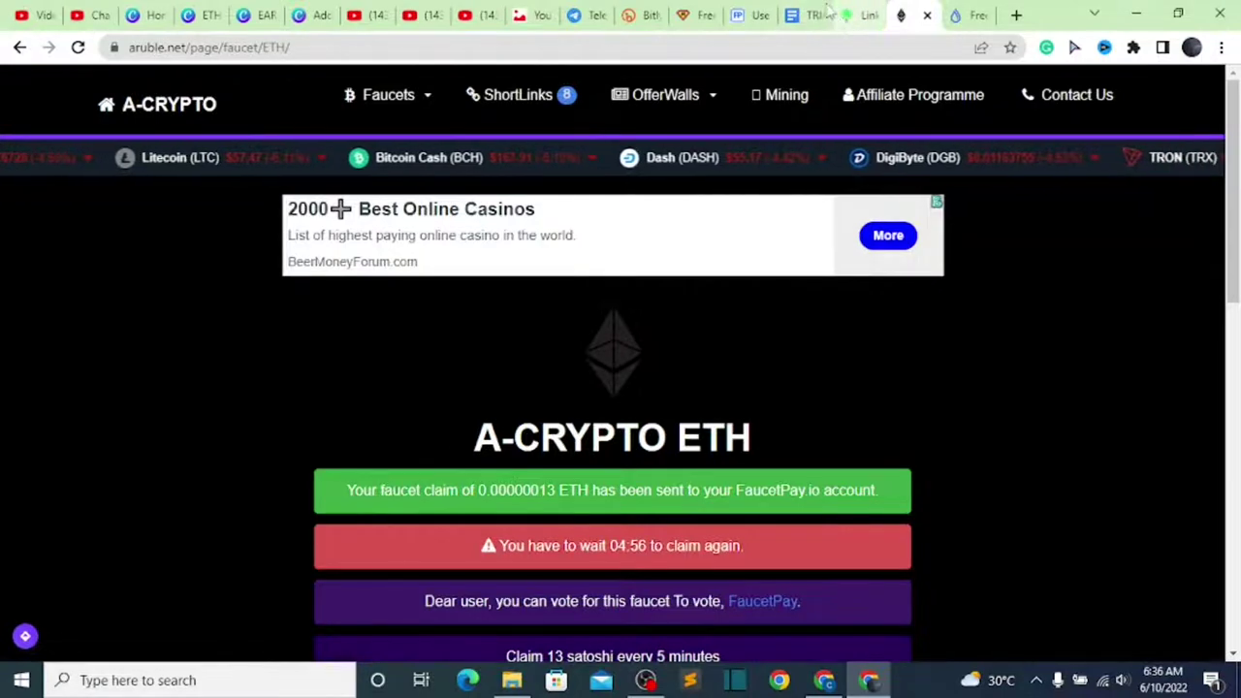
Refresh FaucetPay to confirm the 0.00002834 ETH balance and the 0.00000013 ETH A-Crypto payment, then return to A-Crypto
{"action": "left_click", "coordinate": [745, 16]}
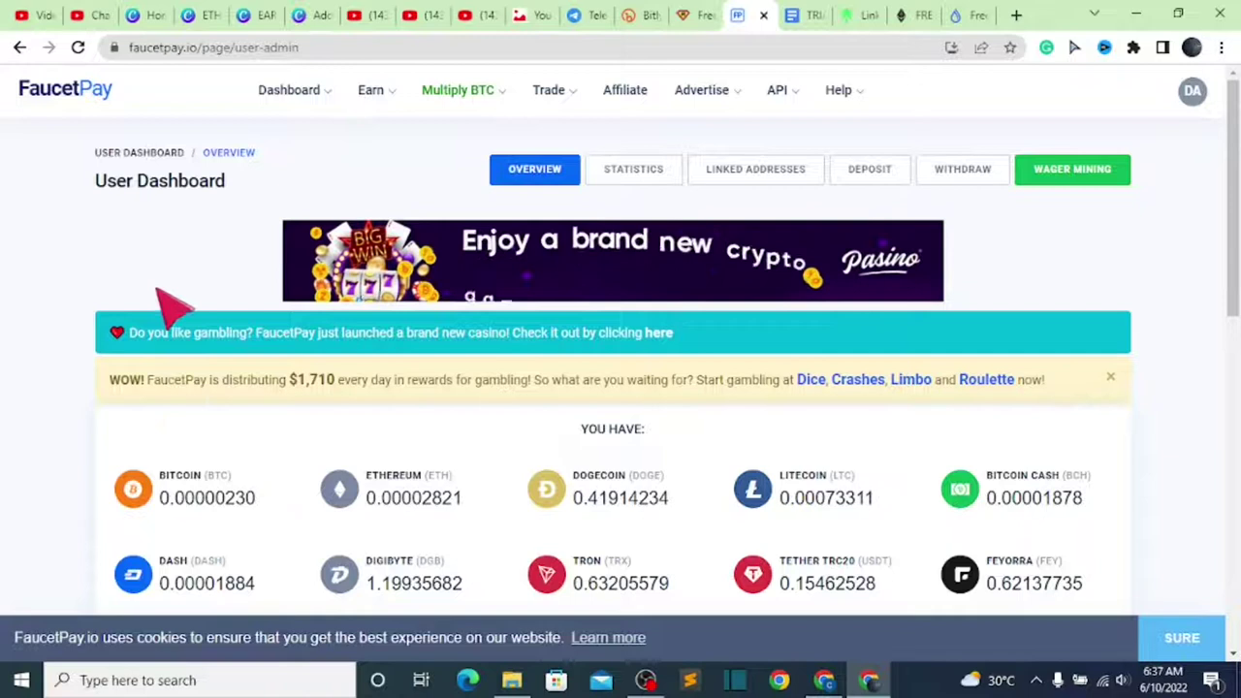
{"action": "left_click", "coordinate": [80, 47]}
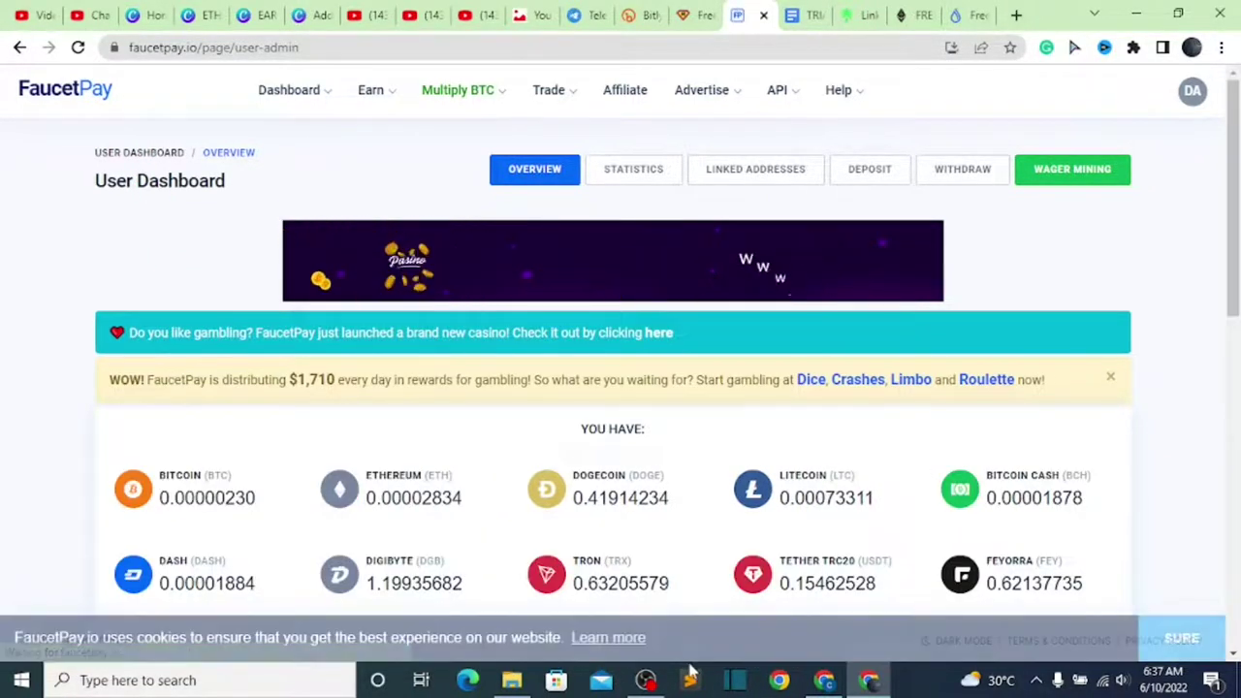
{"action": "mouse_move", "coordinate": [645, 680]}
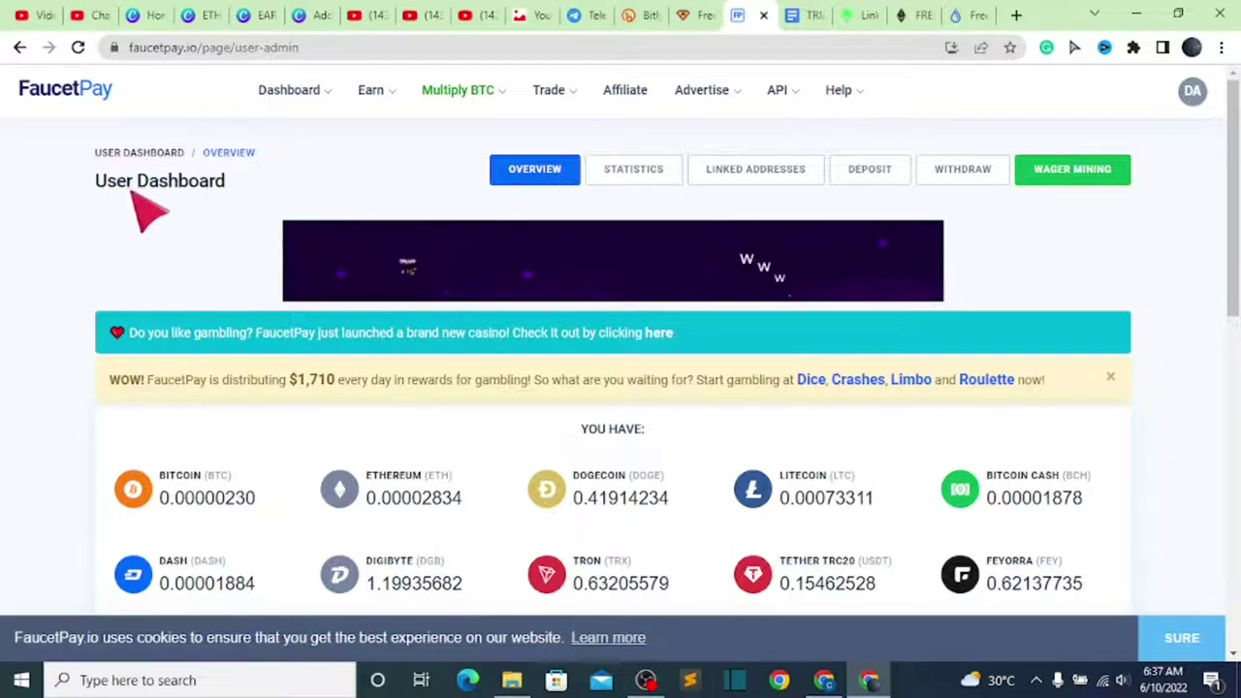
{"action": "left_click", "coordinate": [80, 48]}
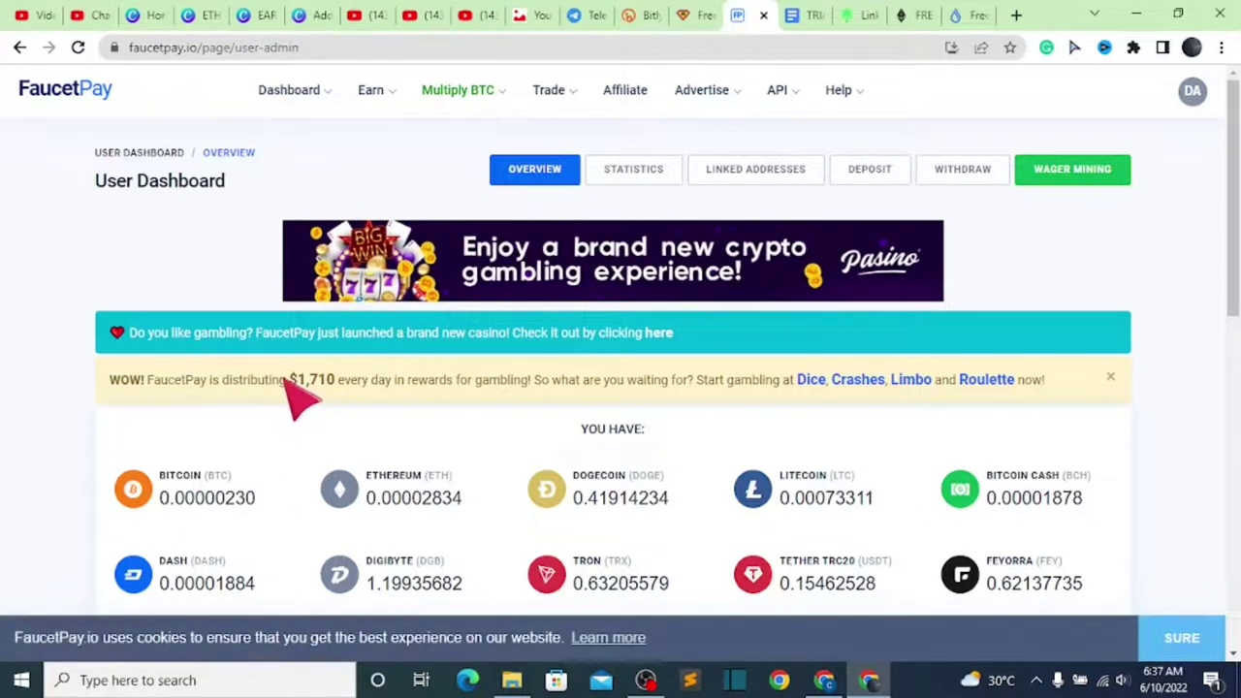
{"action": "scroll", "coordinate": [291, 396], "scroll_direction": "down", "scroll_amount": 5}
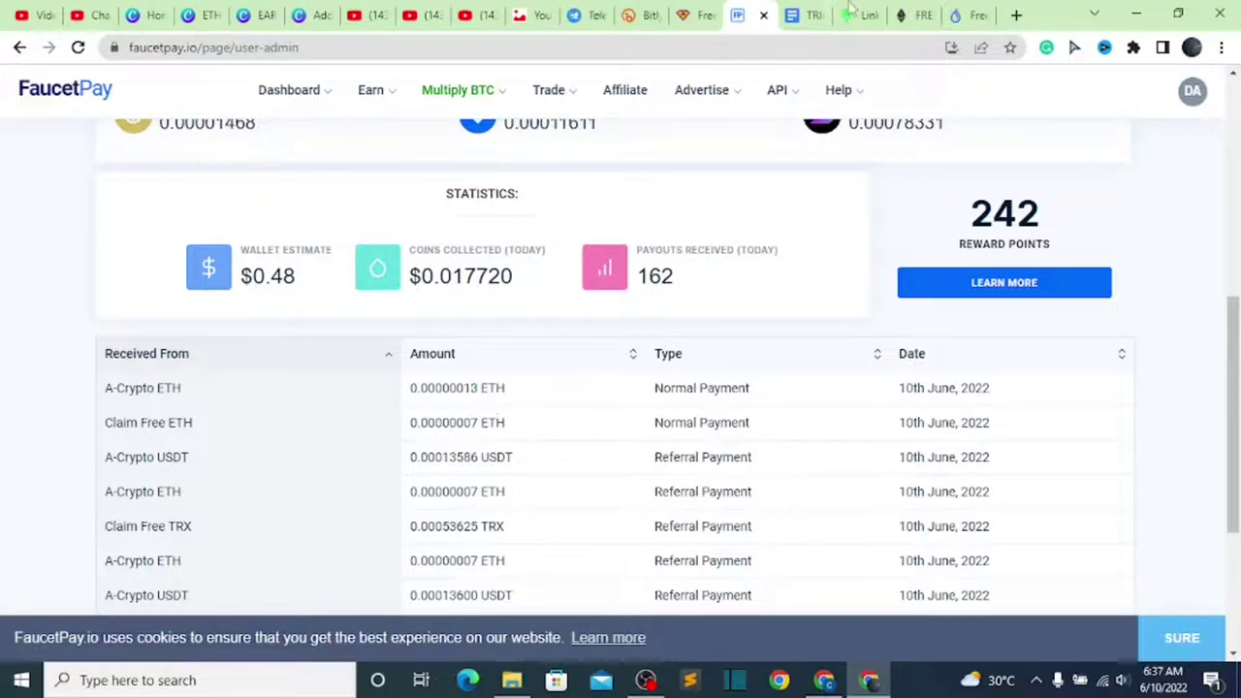
{"action": "left_click", "coordinate": [921, 13]}
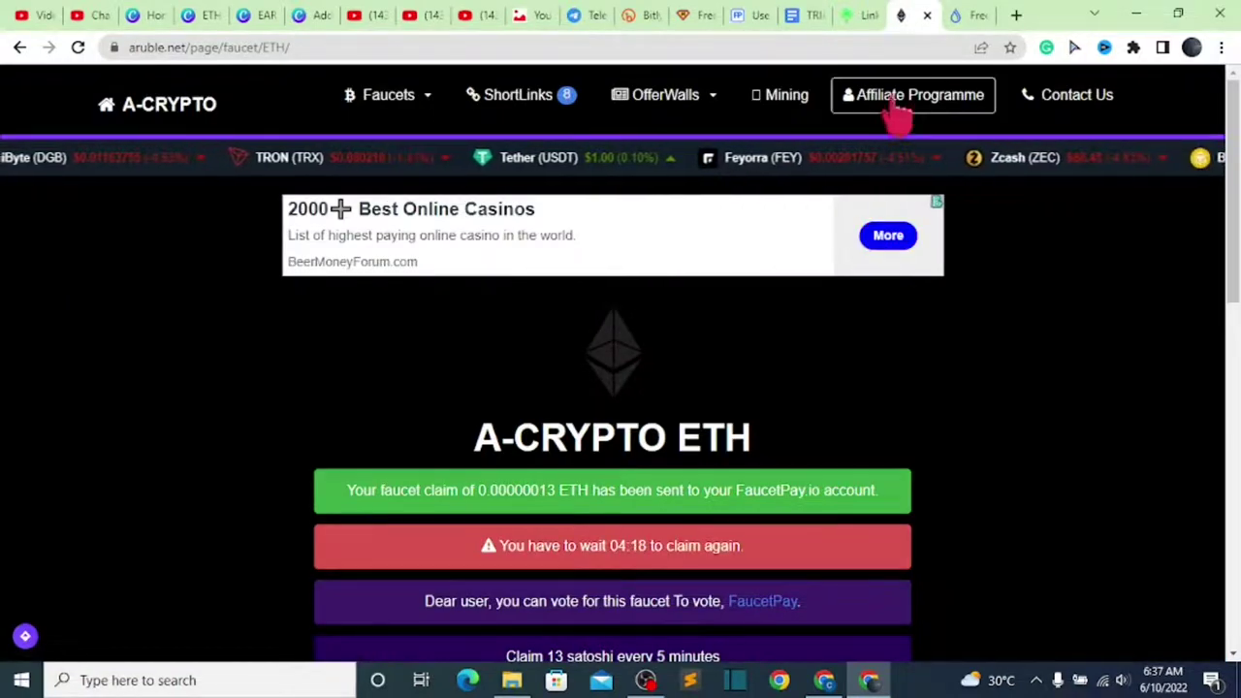
Select the referral link on A-Crypto's Affiliate Programme page, then go back to the FaucetPay dashboard
{"action": "left_click", "coordinate": [950, 114]}
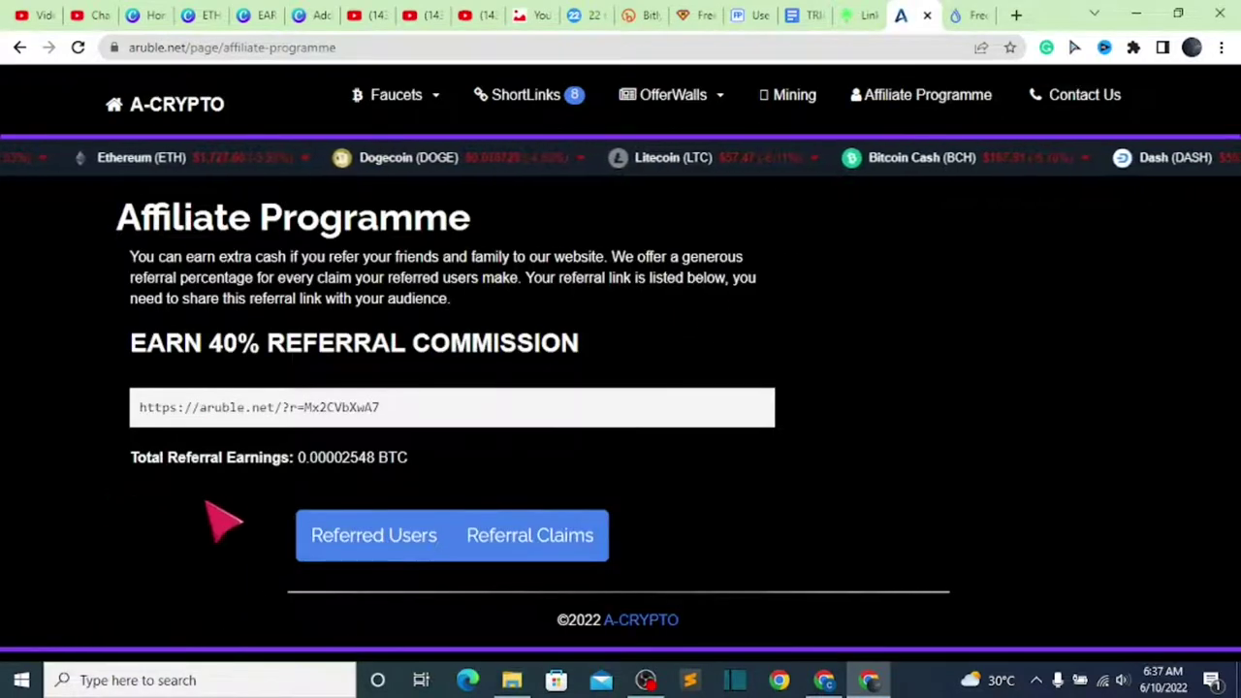
{"action": "left_click", "coordinate": [291, 410]}
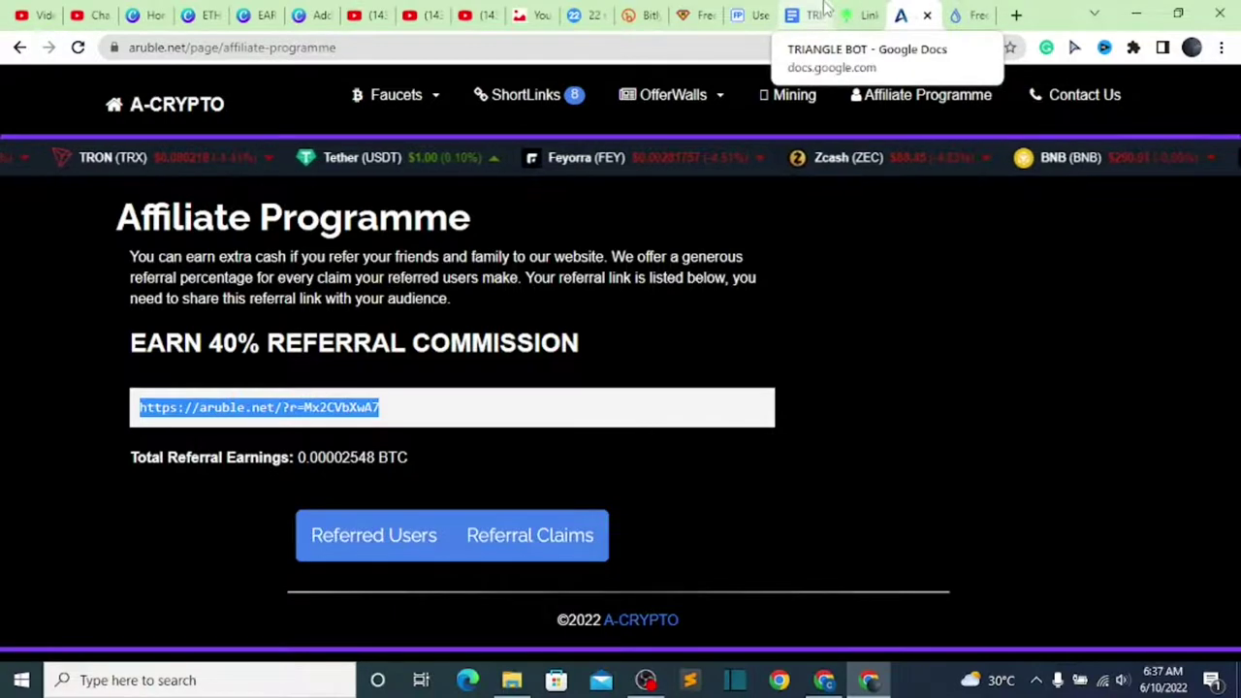
{"action": "left_click", "coordinate": [745, 15]}
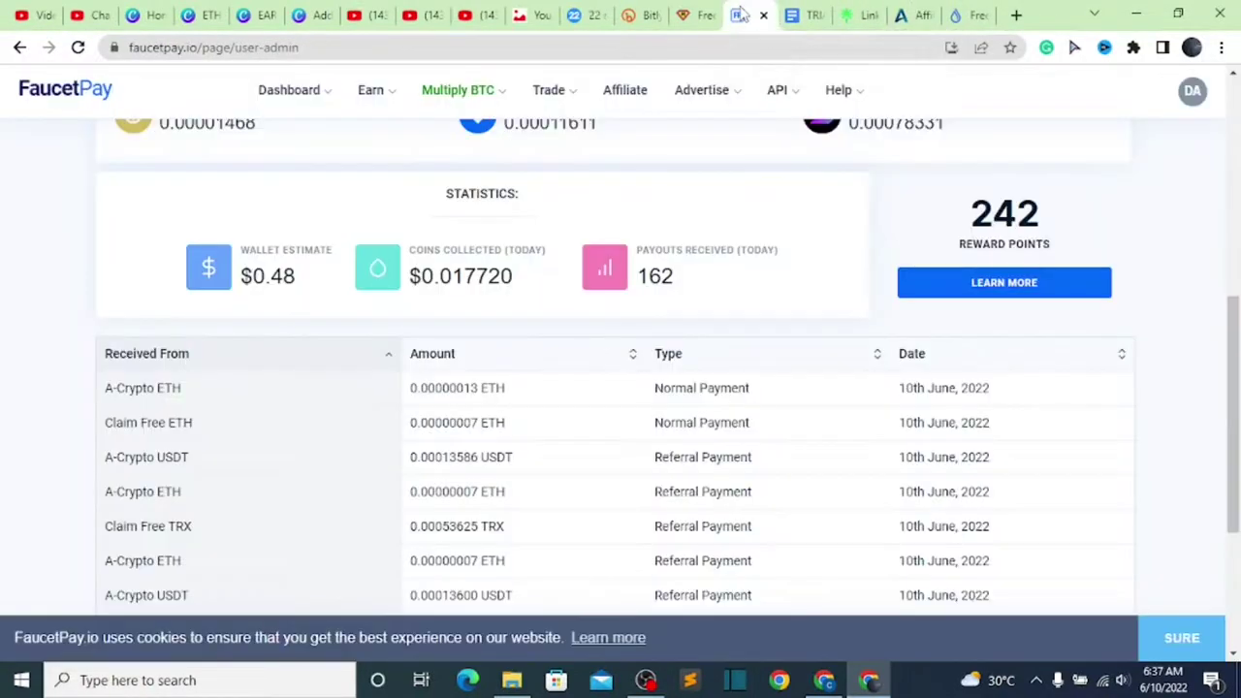
{"action": "scroll", "coordinate": [585, 311], "scroll_direction": "up", "scroll_amount": 10}
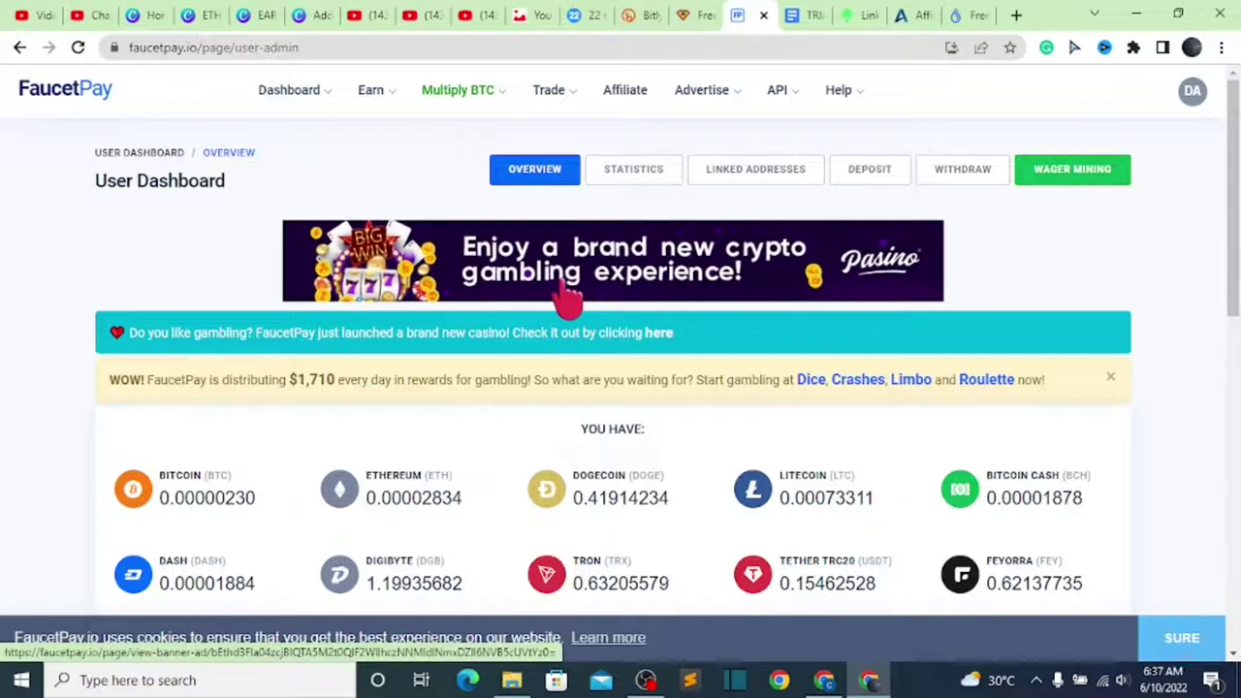
On FaucetPay's Withdraw page, choose Ethereum as the normal withdrawal coin
{"action": "left_click", "coordinate": [950, 186]}
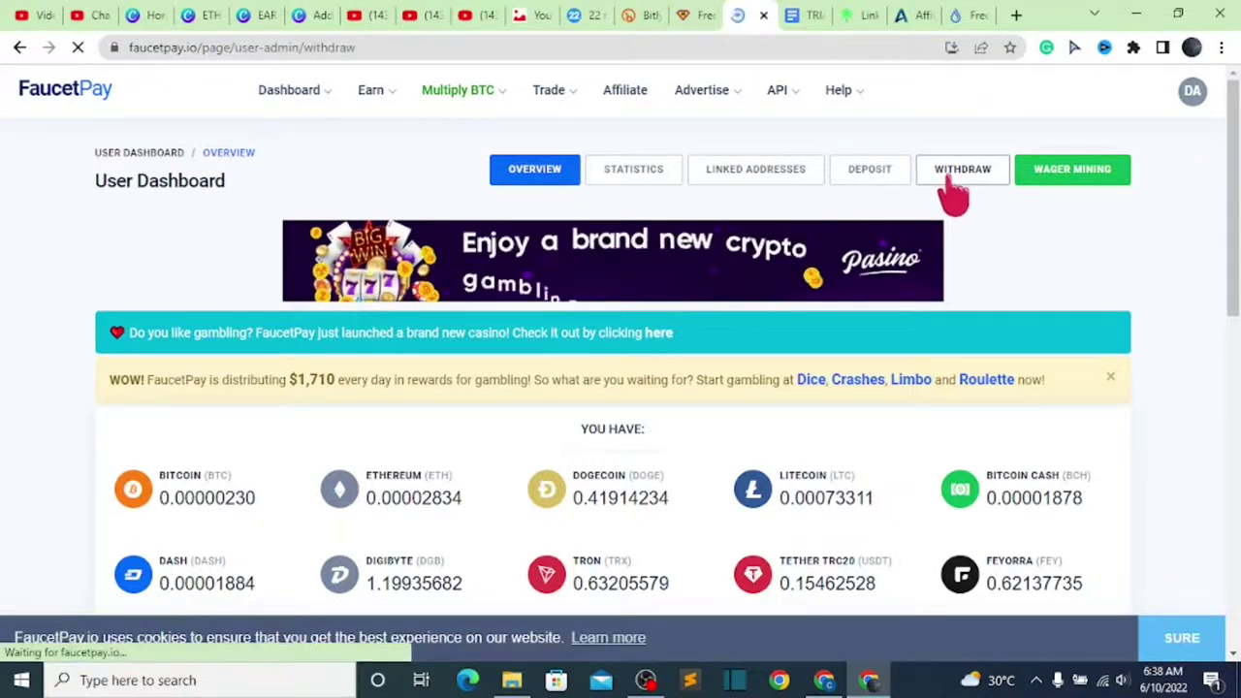
{"action": "scroll", "coordinate": [368, 358], "scroll_direction": "down", "scroll_amount": 5}
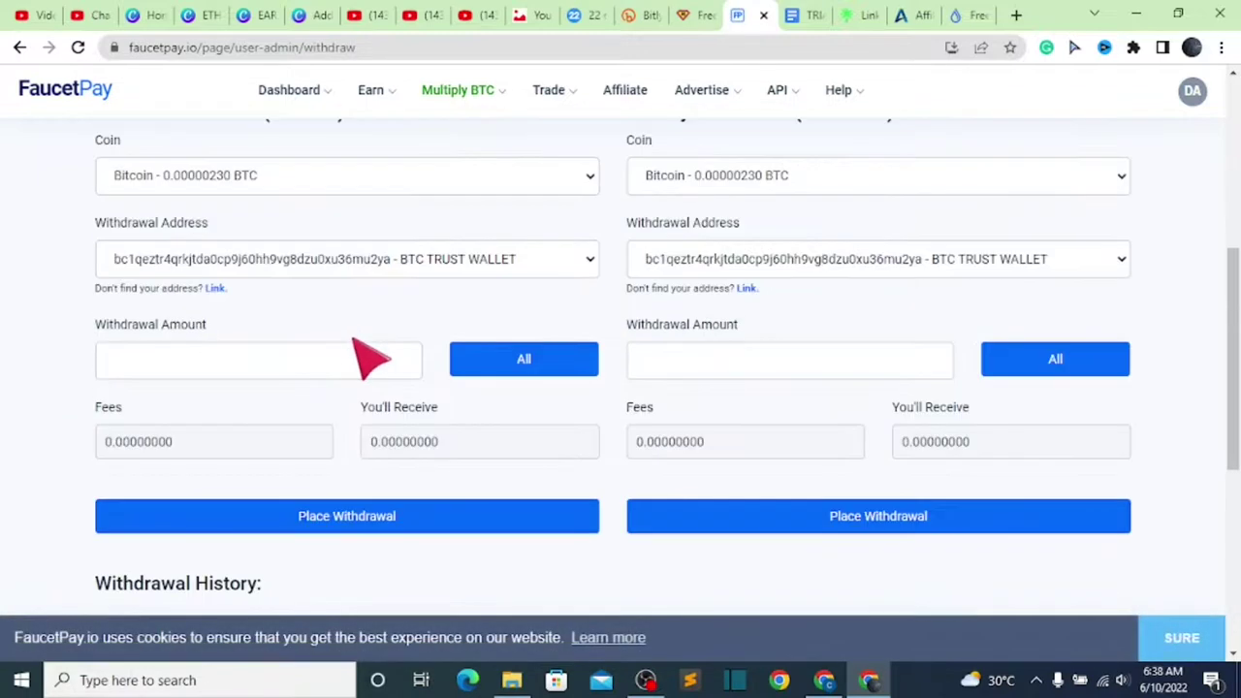
{"action": "scroll", "coordinate": [378, 344], "scroll_direction": "up", "scroll_amount": 4}
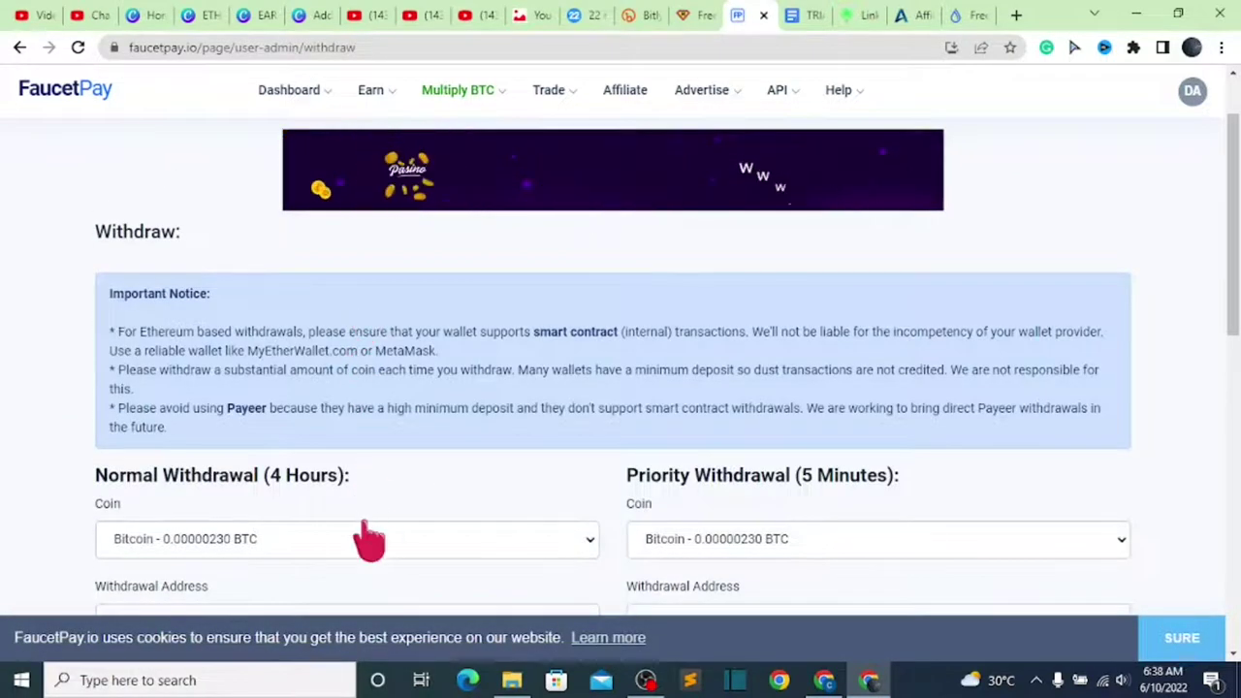
{"action": "left_click", "coordinate": [368, 534]}
{"action": "left_click", "coordinate": [277, 331]}
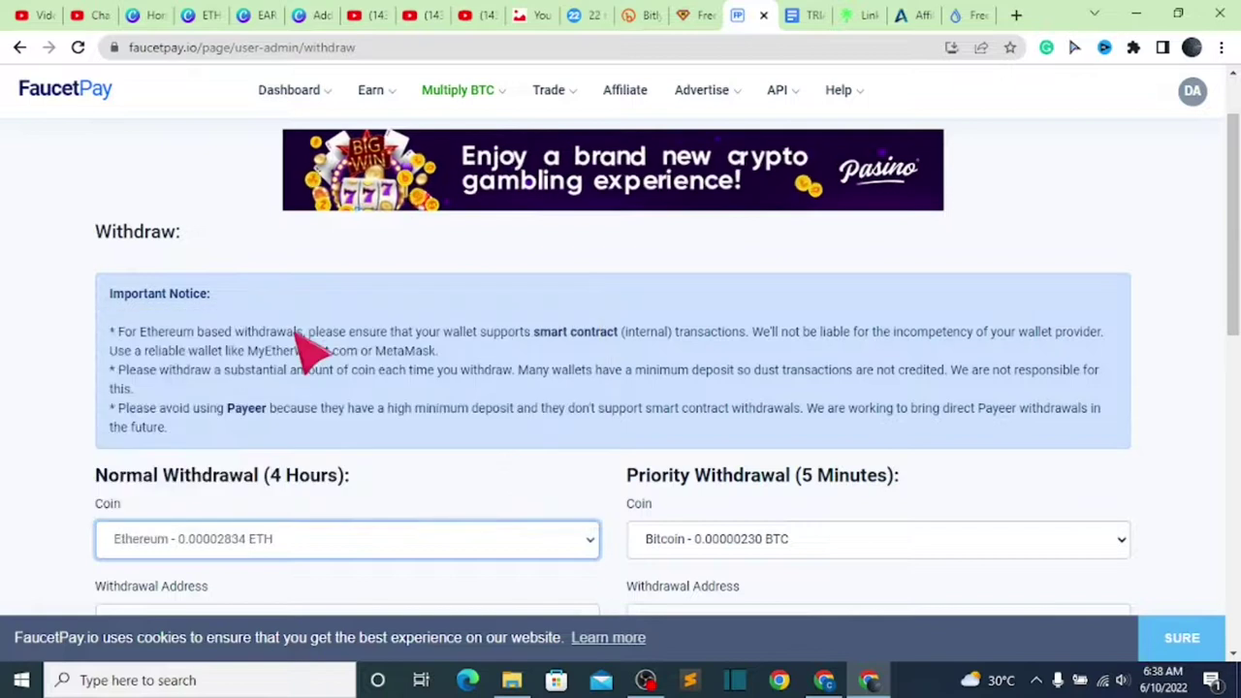
Fill the amount with the full 0.00002834 ETH balance and check the fee and 0.03 ETH minimum
{"action": "scroll", "coordinate": [312, 354], "scroll_direction": "down", "scroll_amount": 4}
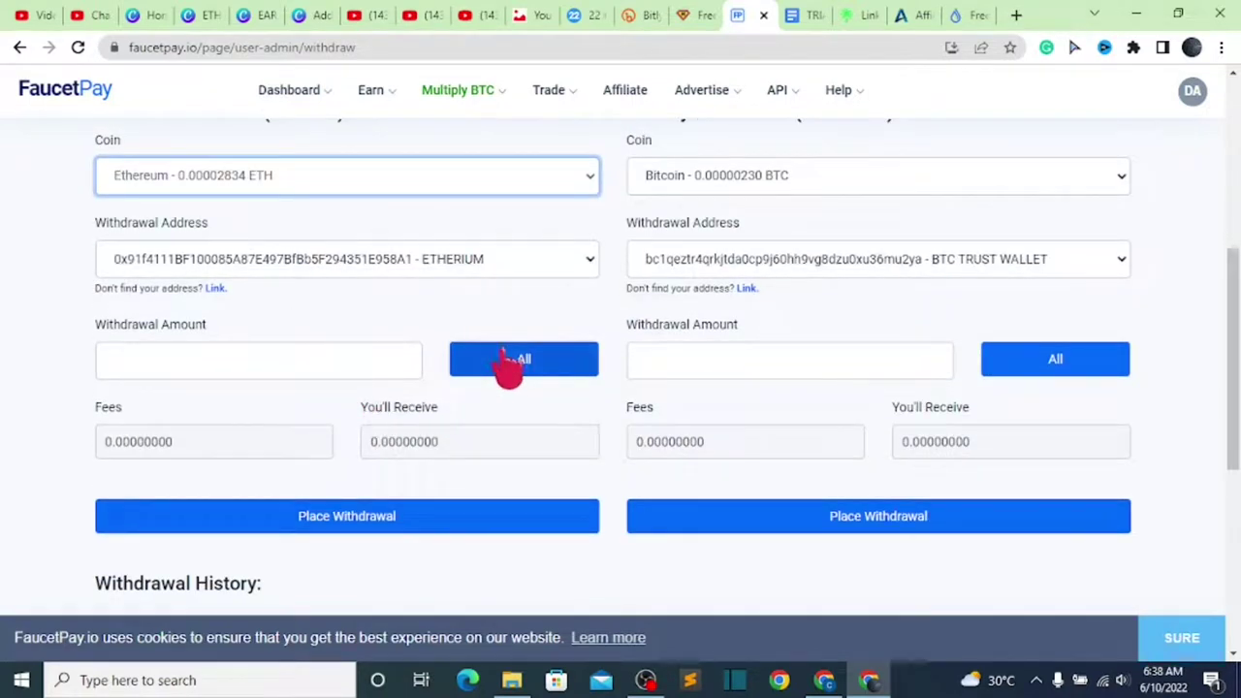
{"action": "left_click", "coordinate": [510, 361]}
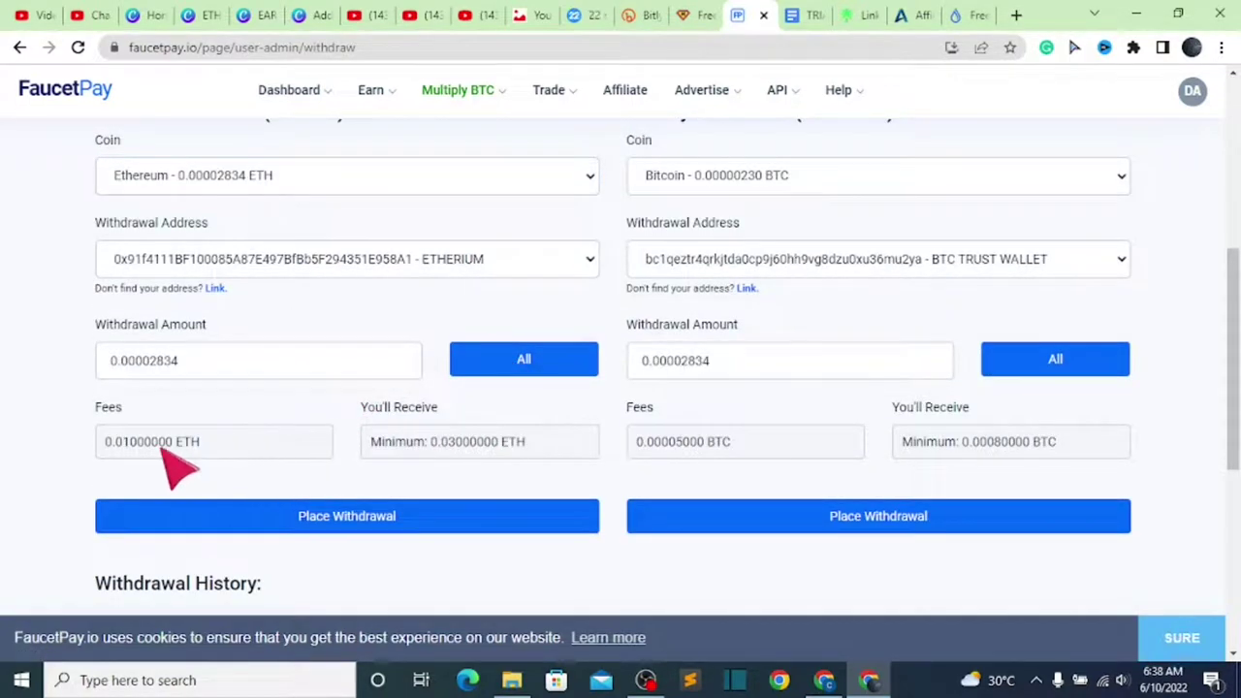
{"action": "scroll", "coordinate": [176, 432], "scroll_direction": "down", "scroll_amount": 2}
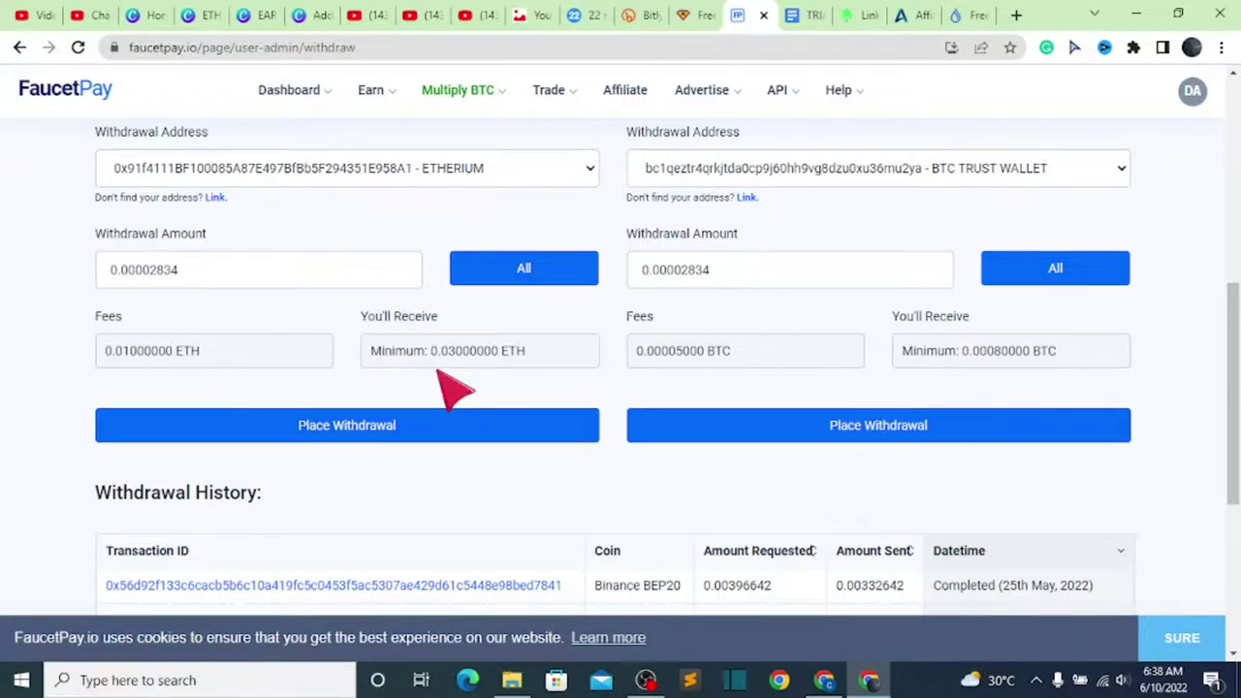
{"action": "scroll", "coordinate": [439, 372], "scroll_direction": "up", "scroll_amount": 4}
{"action": "right_click", "coordinate": [438, 376]}
{"action": "scroll", "coordinate": [439, 376], "scroll_direction": "down", "scroll_amount": 5}
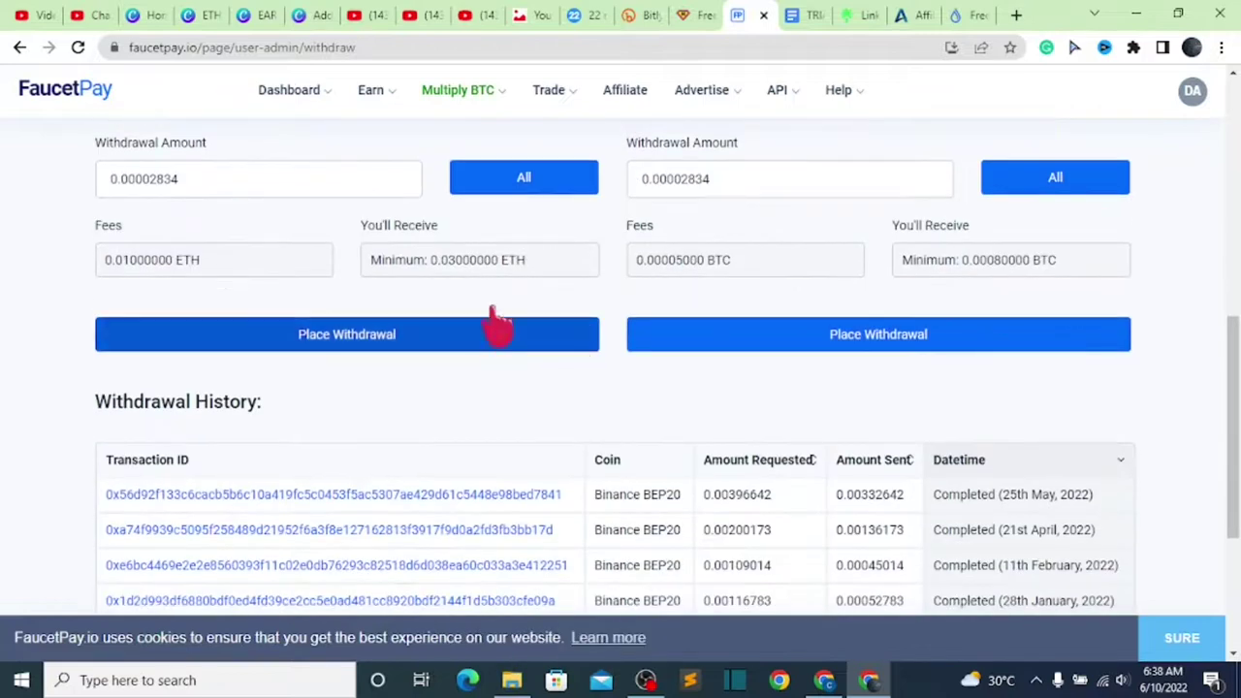
{"action": "scroll", "coordinate": [471, 452], "scroll_direction": "down", "scroll_amount": 6}
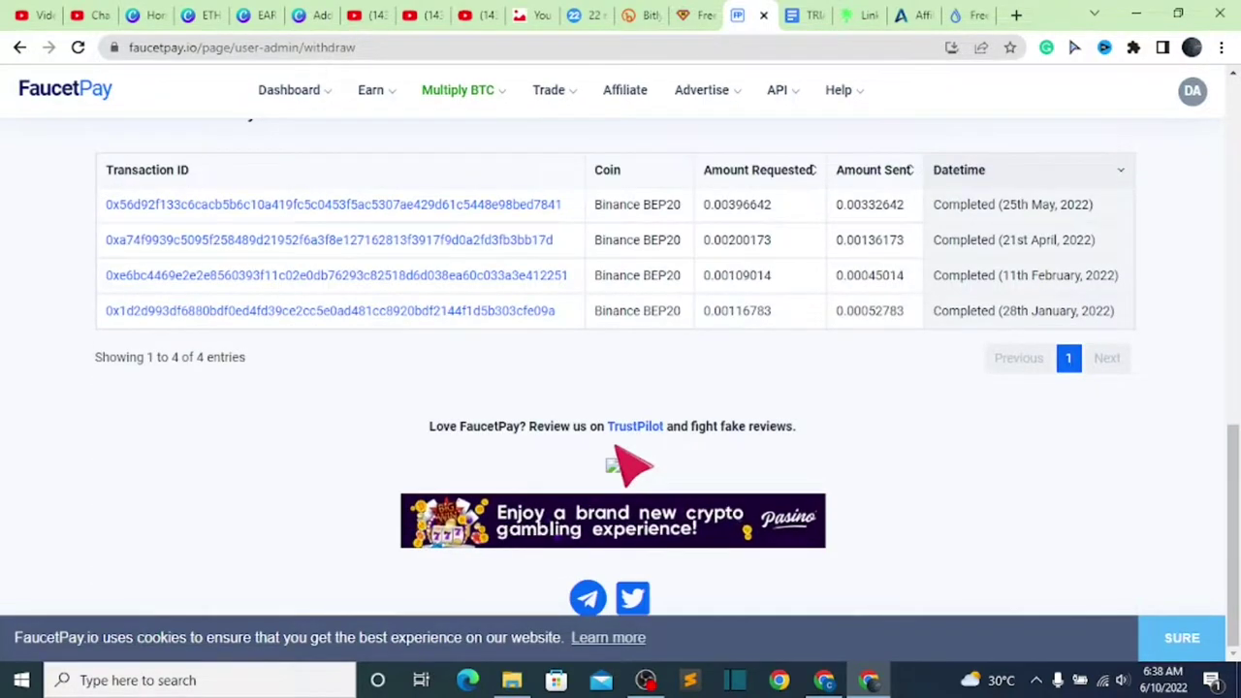
{"action": "scroll", "coordinate": [630, 461], "scroll_direction": "up", "scroll_amount": 5}
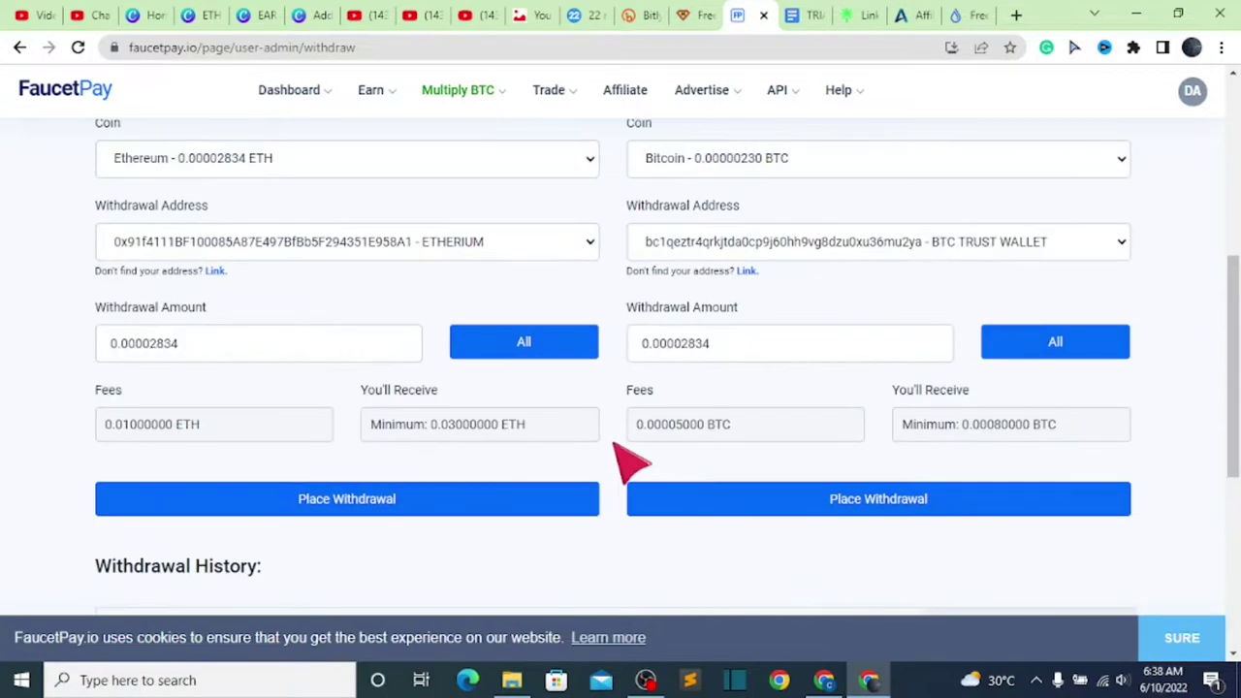